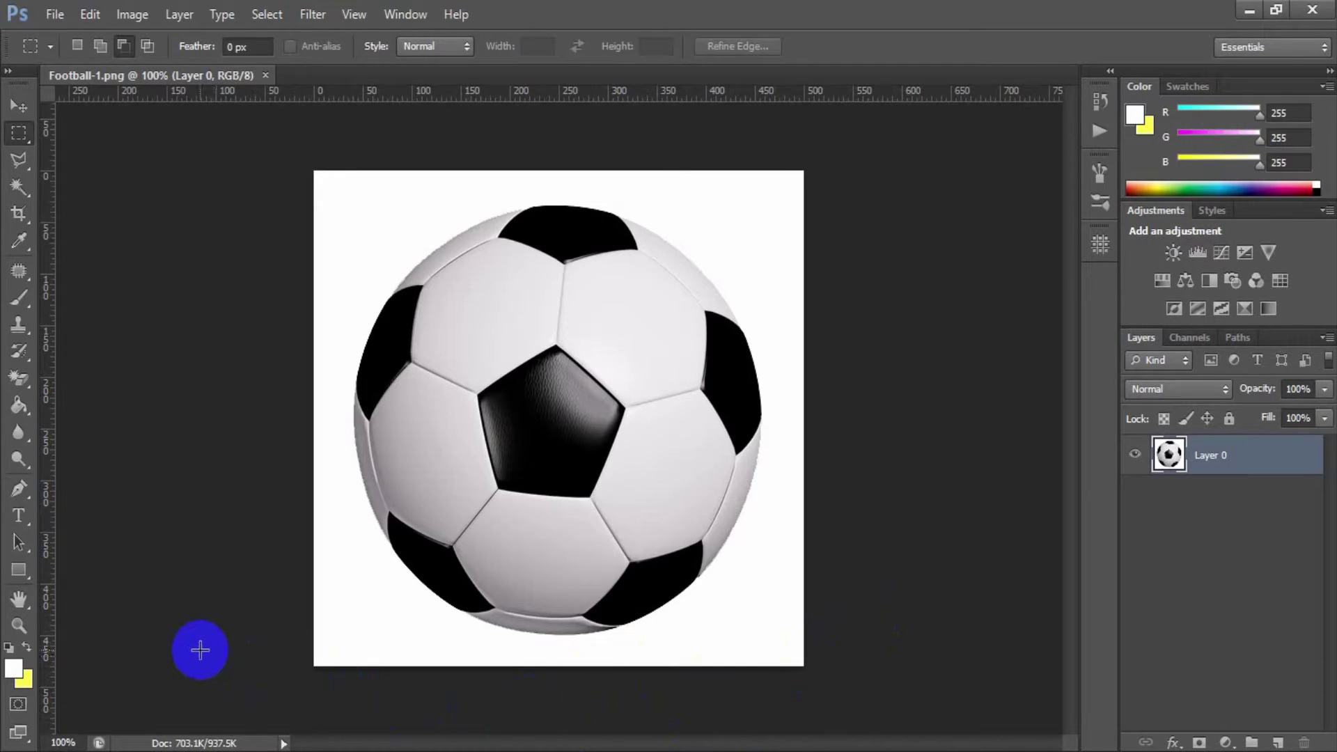
# Erase the white background around the football with the Magic Eraser Tool.
pyautogui.click(23, 383)
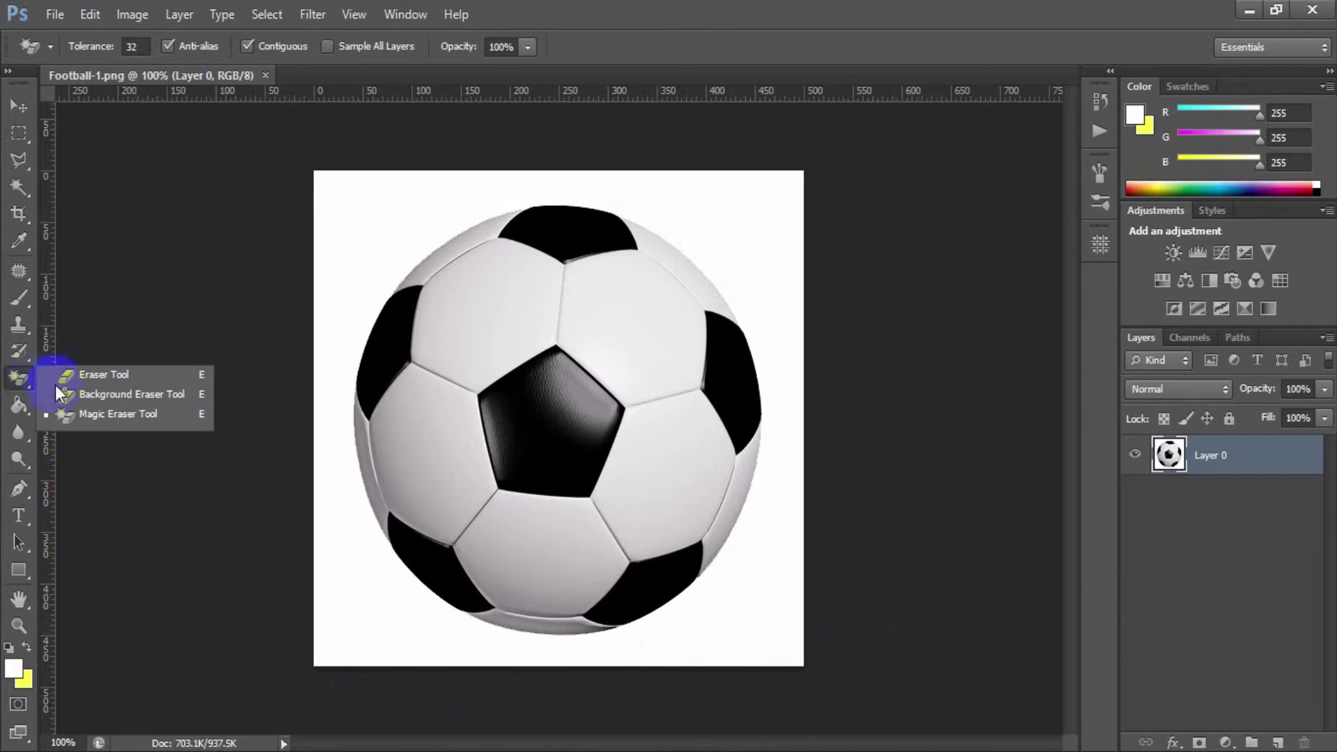
pyautogui.click(103, 414)
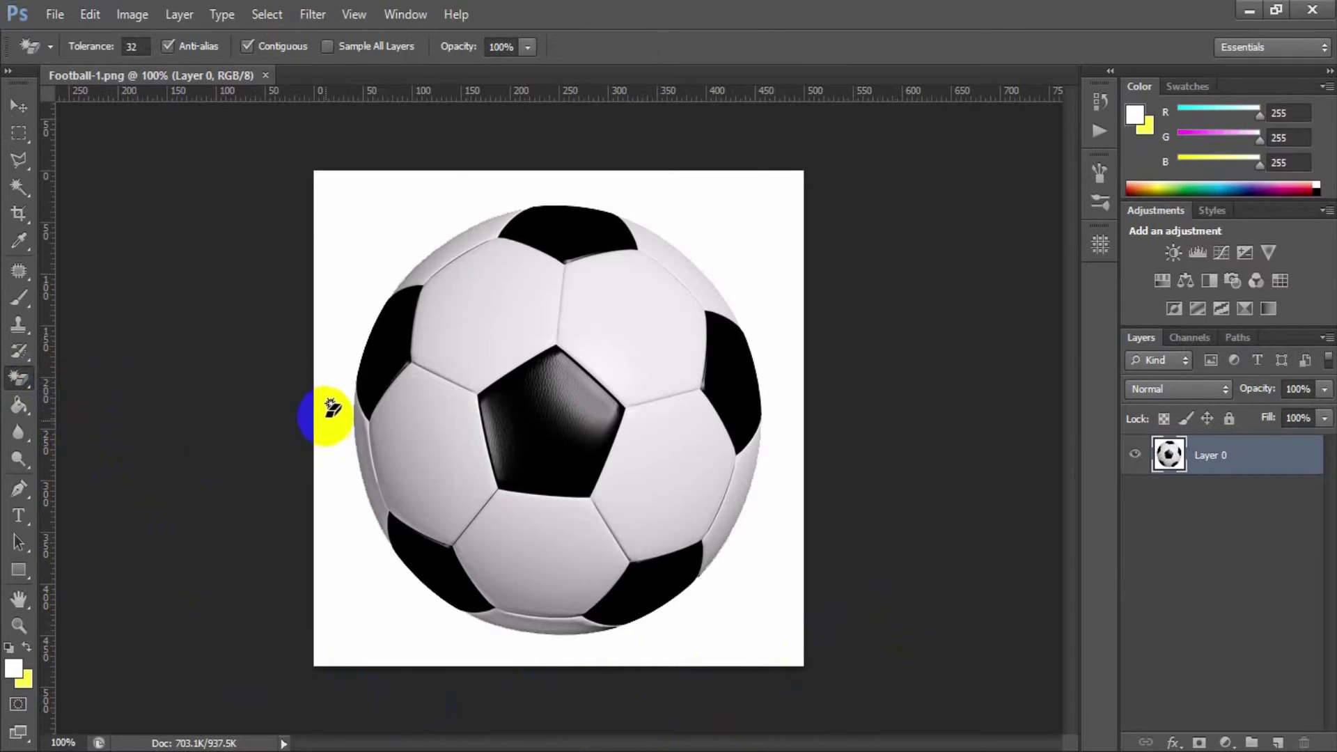
pyautogui.click(355, 253)
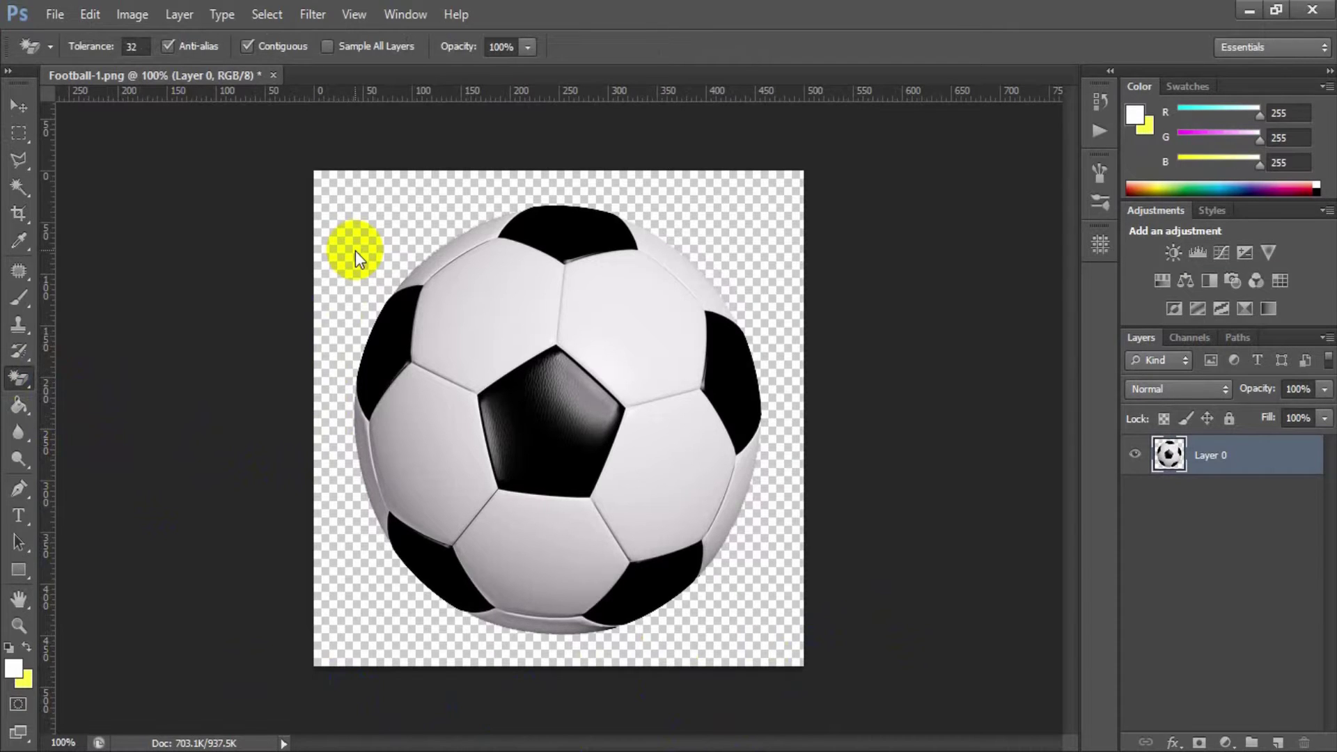
# Create a 2000 × 2000 px, 200 ppi white document named 'Football Animated GIF'.
pyautogui.click(55, 15)
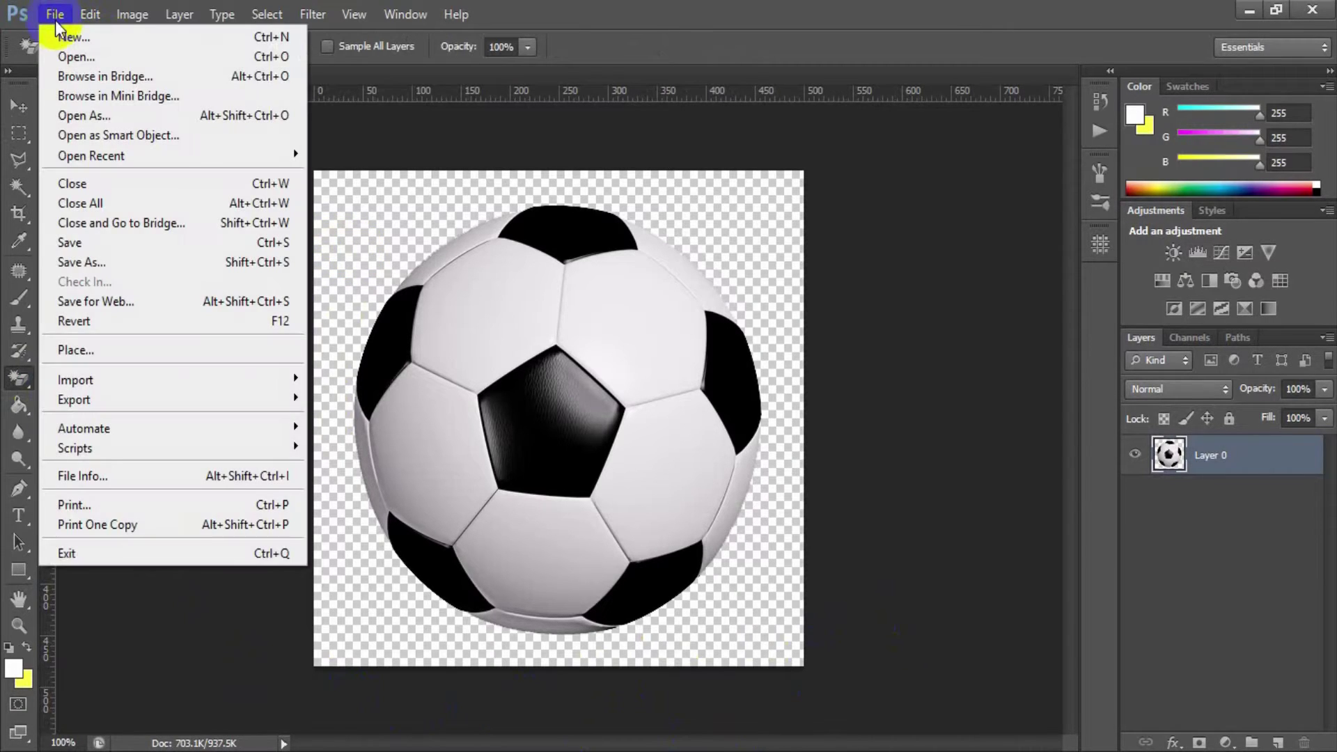
pyautogui.click(64, 36)
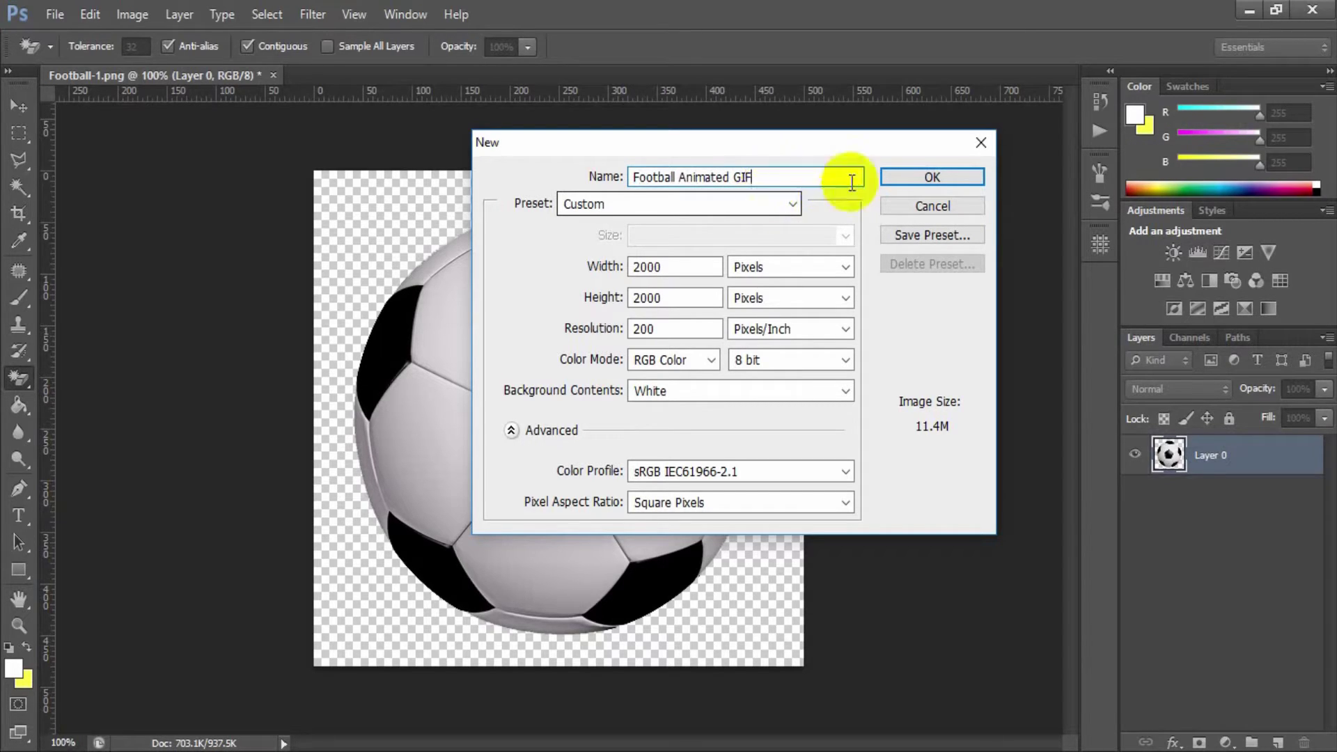
pyautogui.click(675, 269)
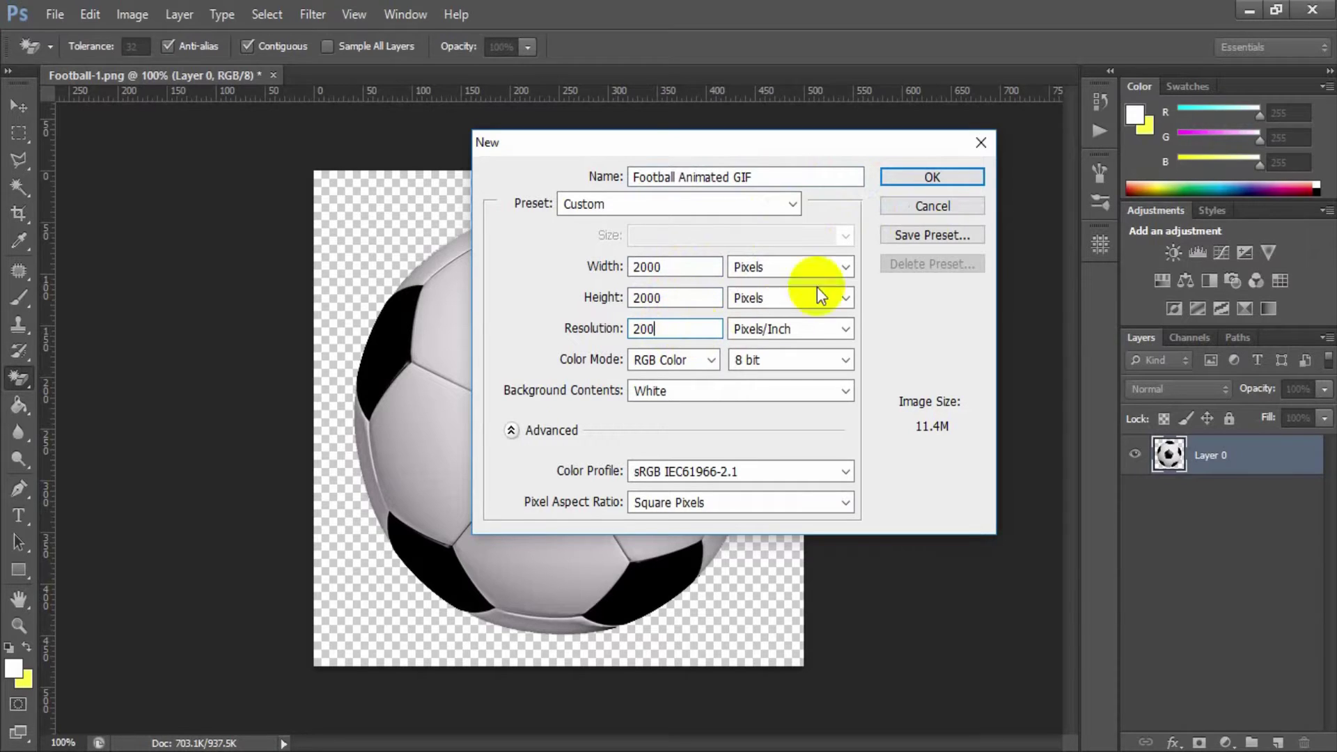
pyautogui.click(949, 175)
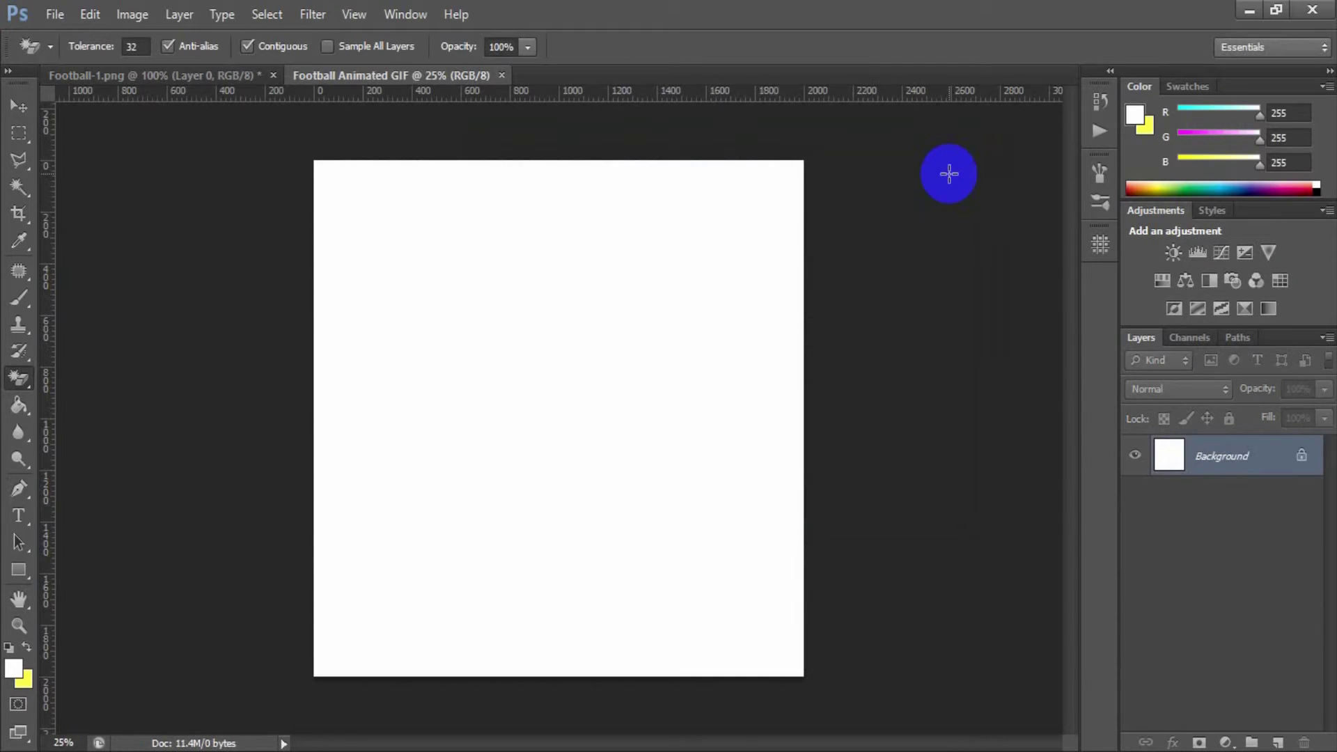
# Copy the whole football image and paste it into the new document as a layer.
pyautogui.click(157, 75)
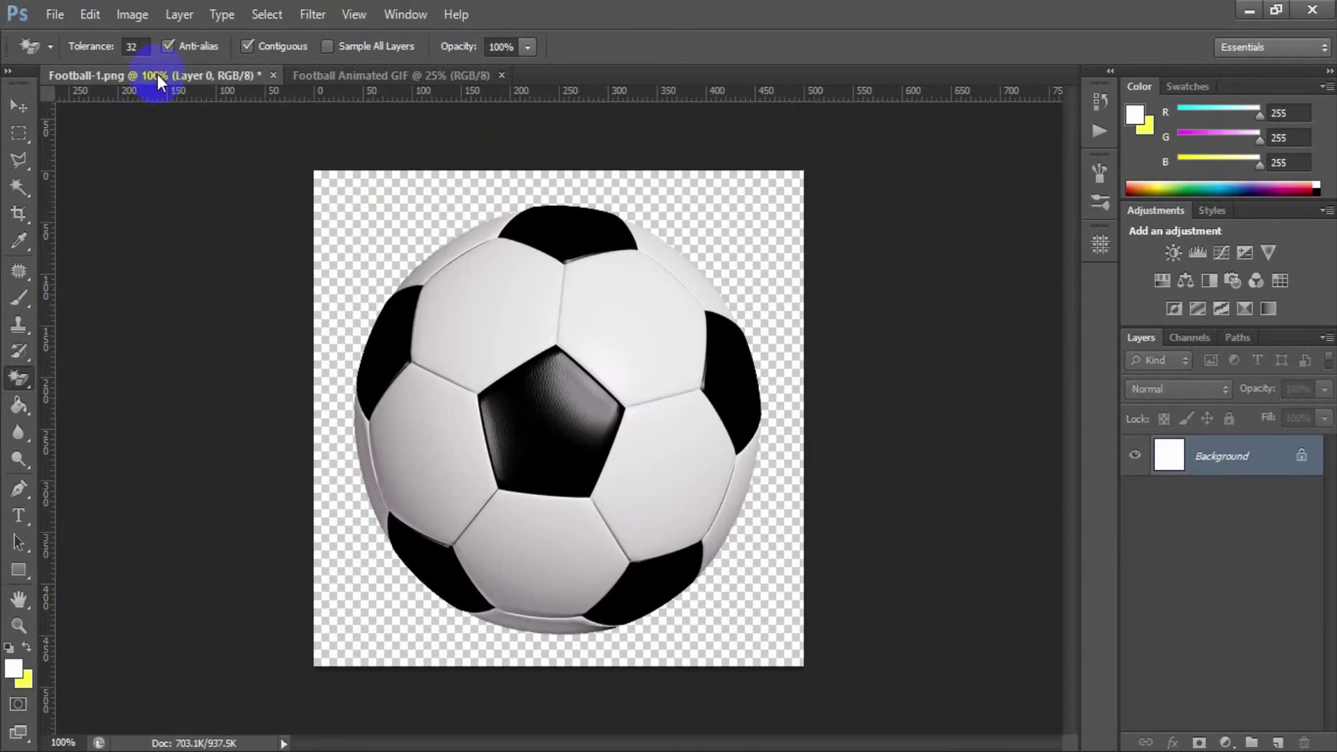
pyautogui.hotkey('ctrl', 'a')
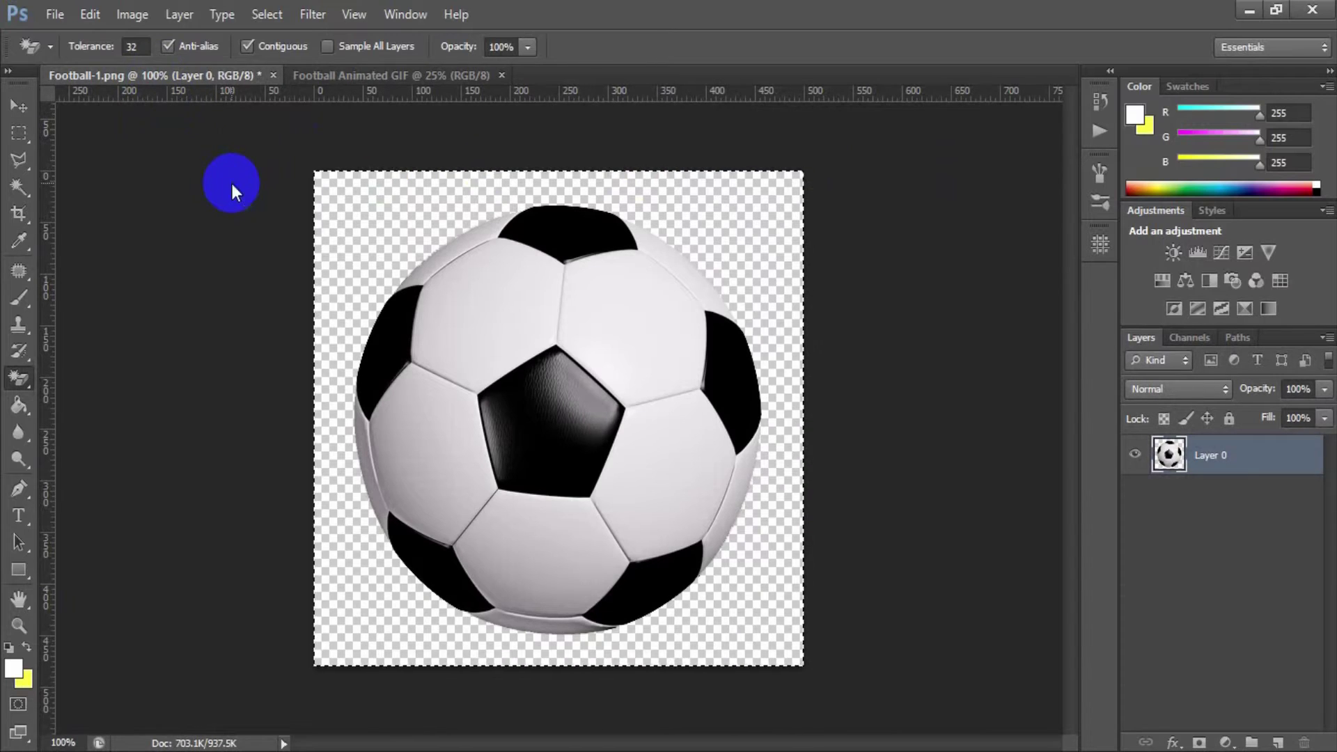
pyautogui.click(354, 77)
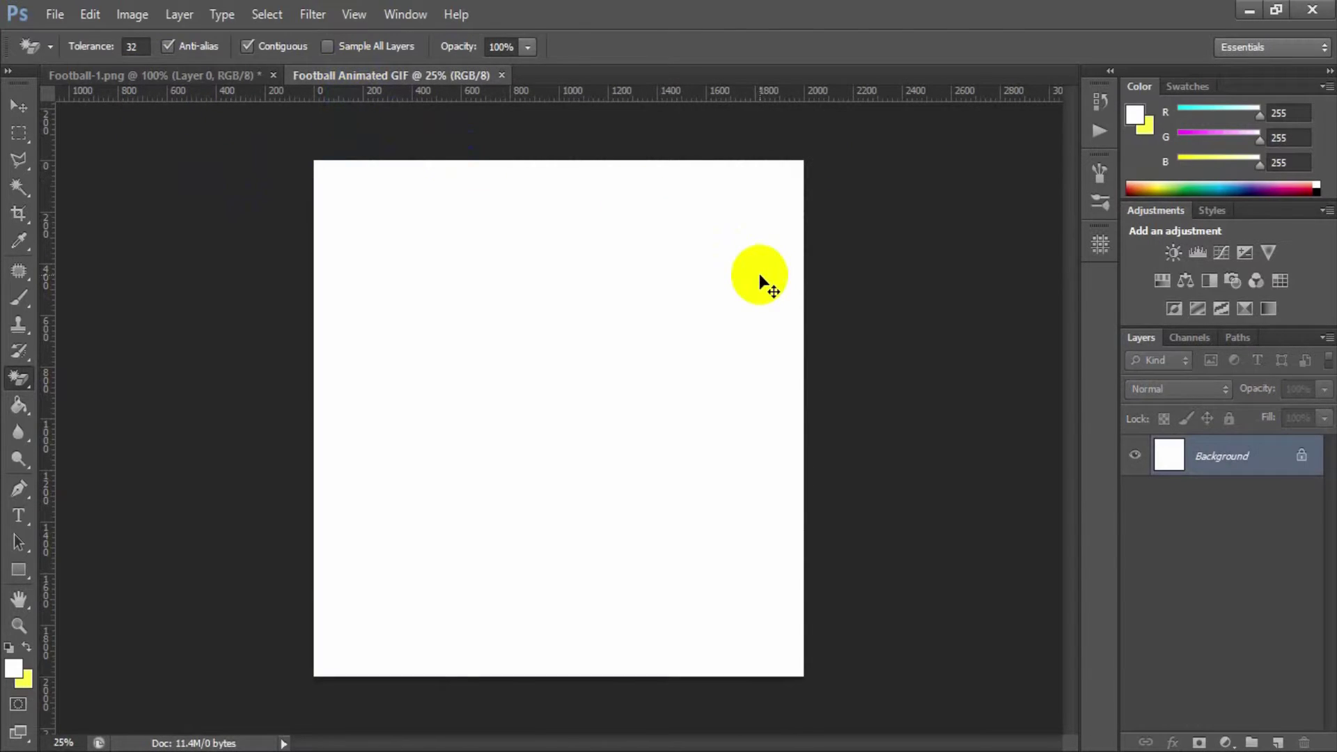
pyautogui.hotkey('ctrl', 'v')
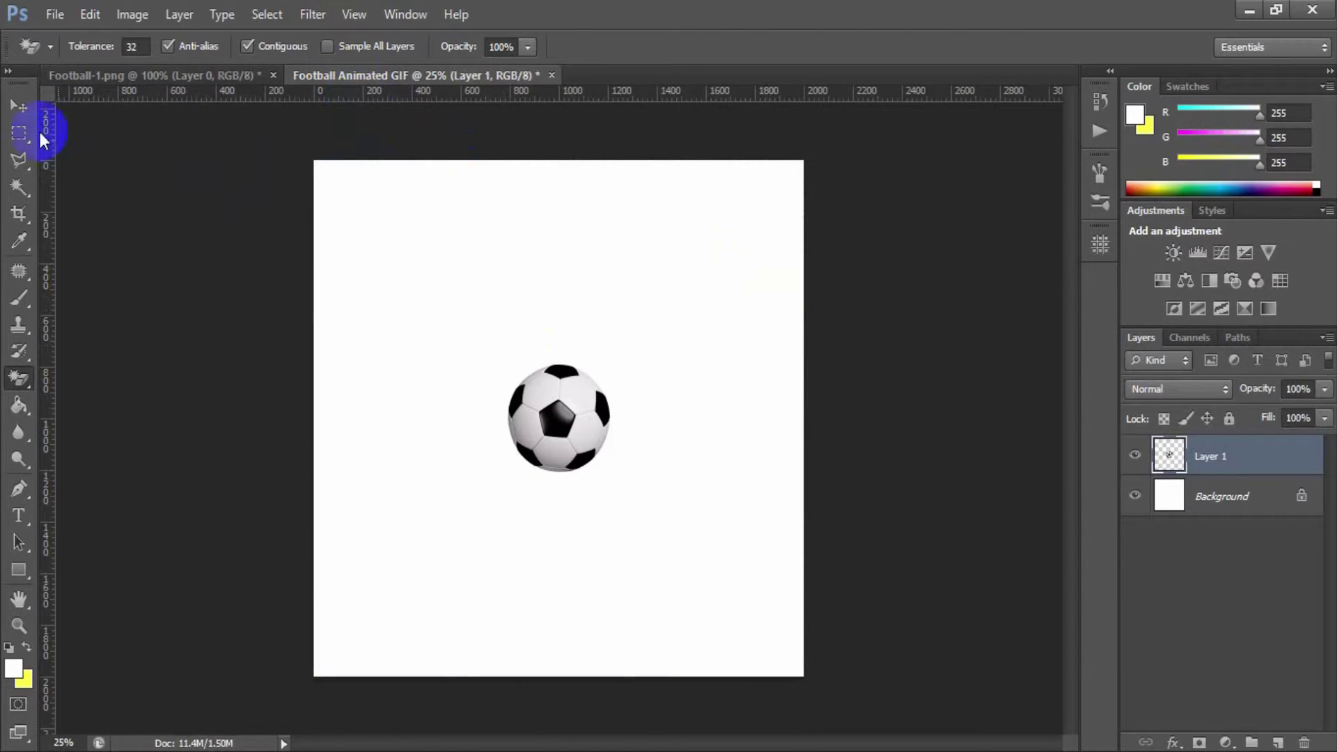
pyautogui.click(19, 106)
pyautogui.moveTo(603, 398); pyautogui.dragTo(585, 426)
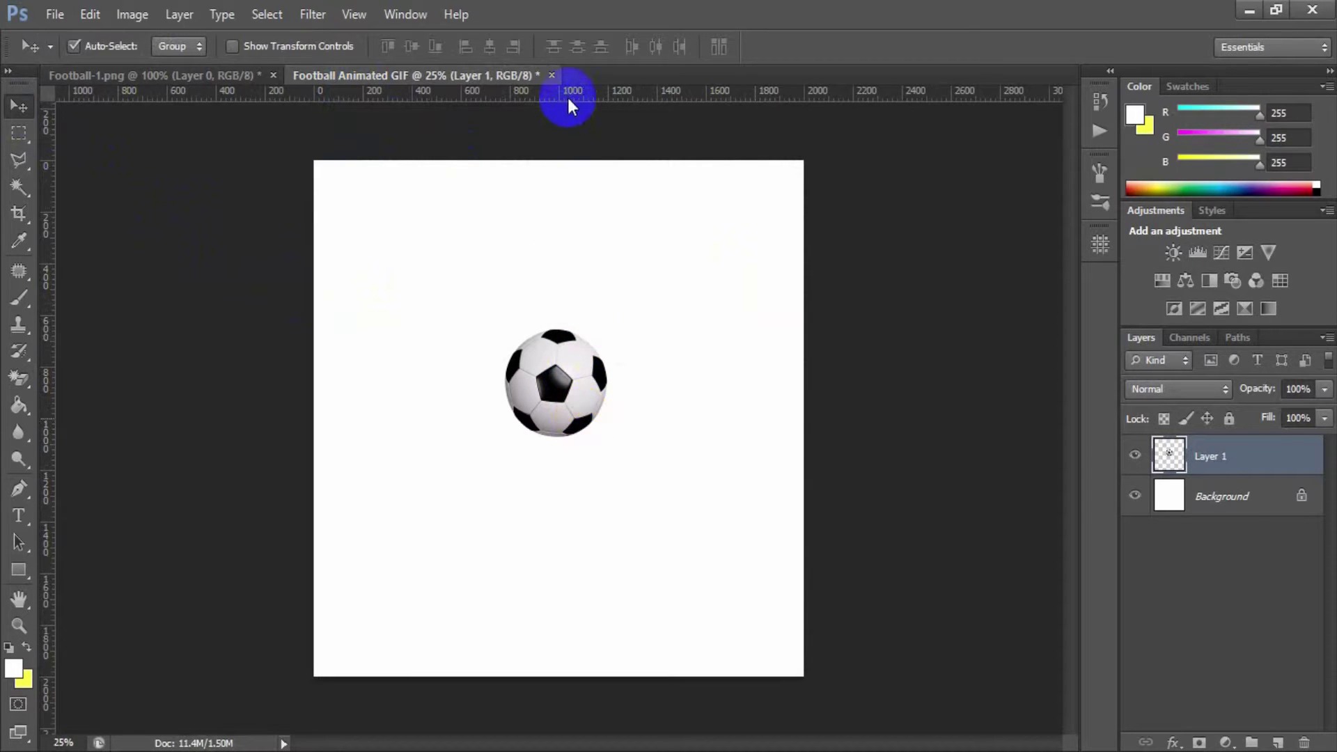
# Add horizontal and vertical centre guides at 1000 px and move the ball up-left of centre.
pyautogui.moveTo(567, 98); pyautogui.dragTo(570, 418)
pyautogui.moveTo(98, 461); pyautogui.dragTo(557, 437)
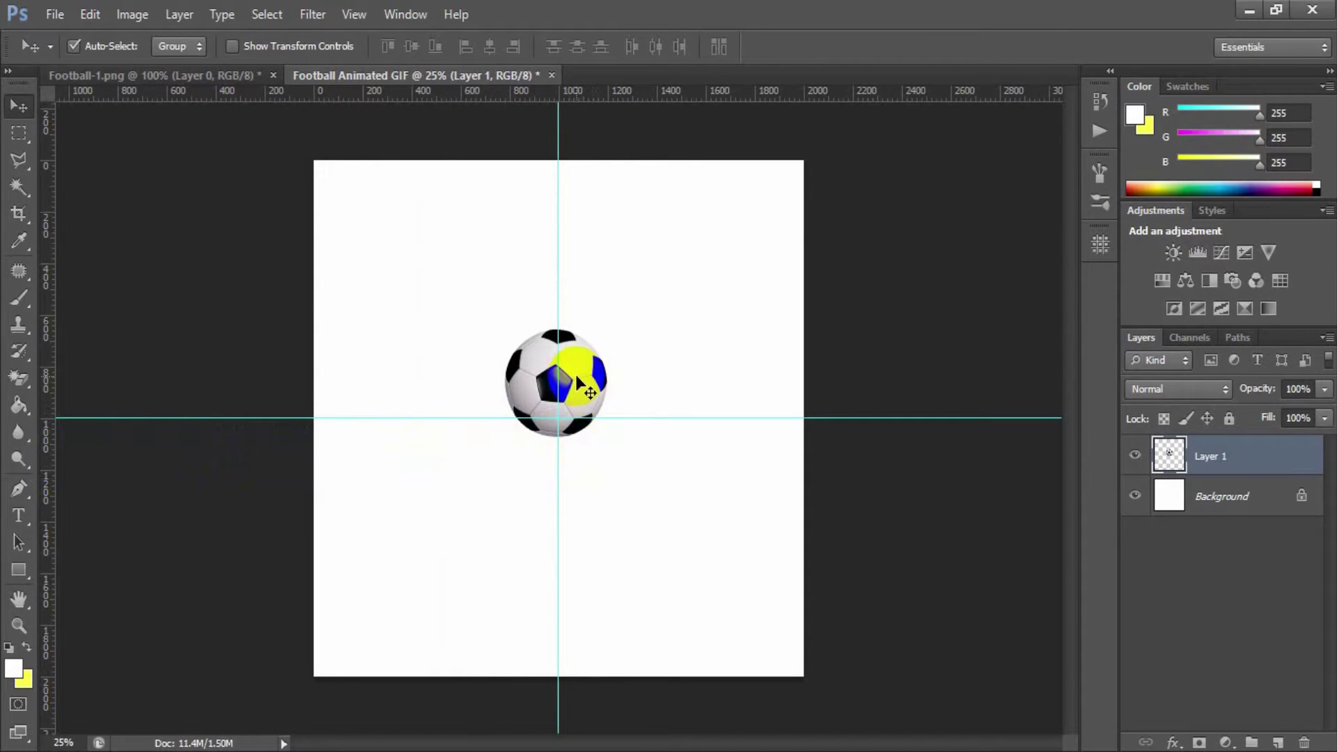
pyautogui.moveTo(577, 382); pyautogui.dragTo(495, 320)
# Scale the football down to about 88% and commit the transform.
pyautogui.click(89, 18)
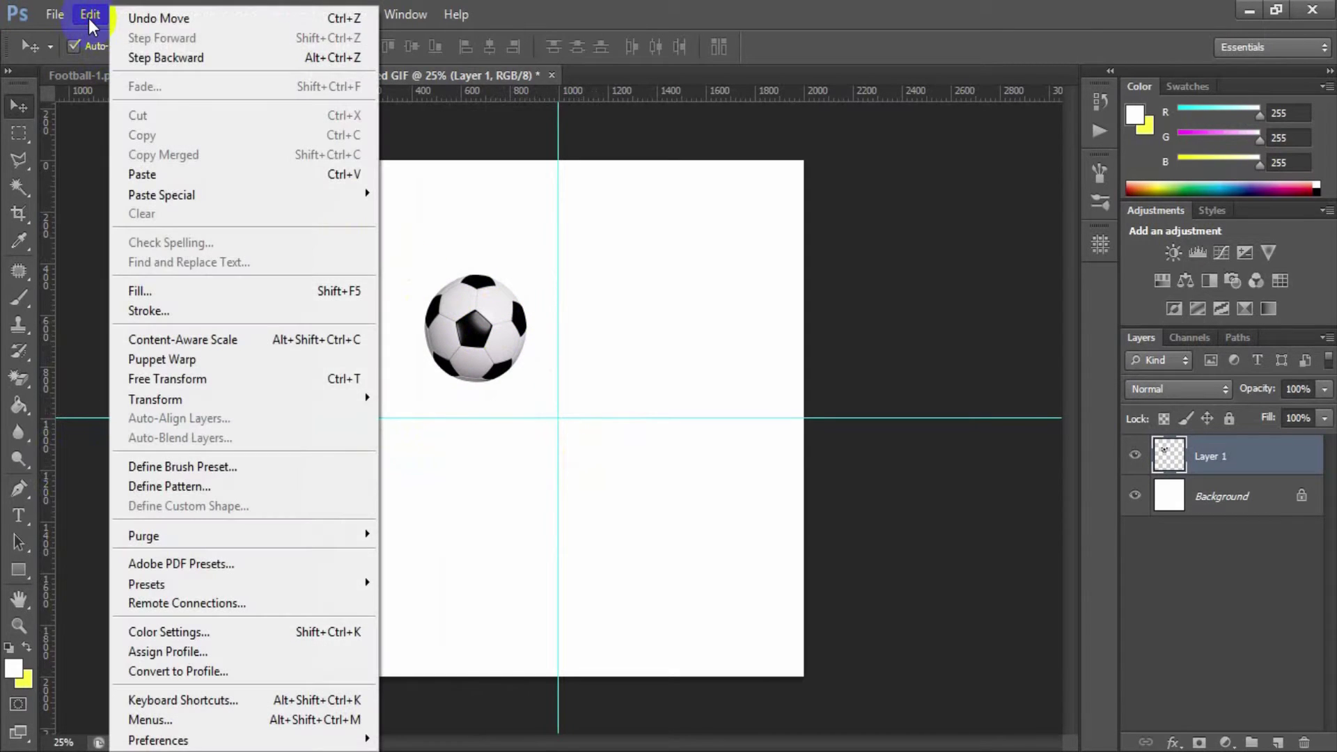
pyautogui.moveTo(192, 404)
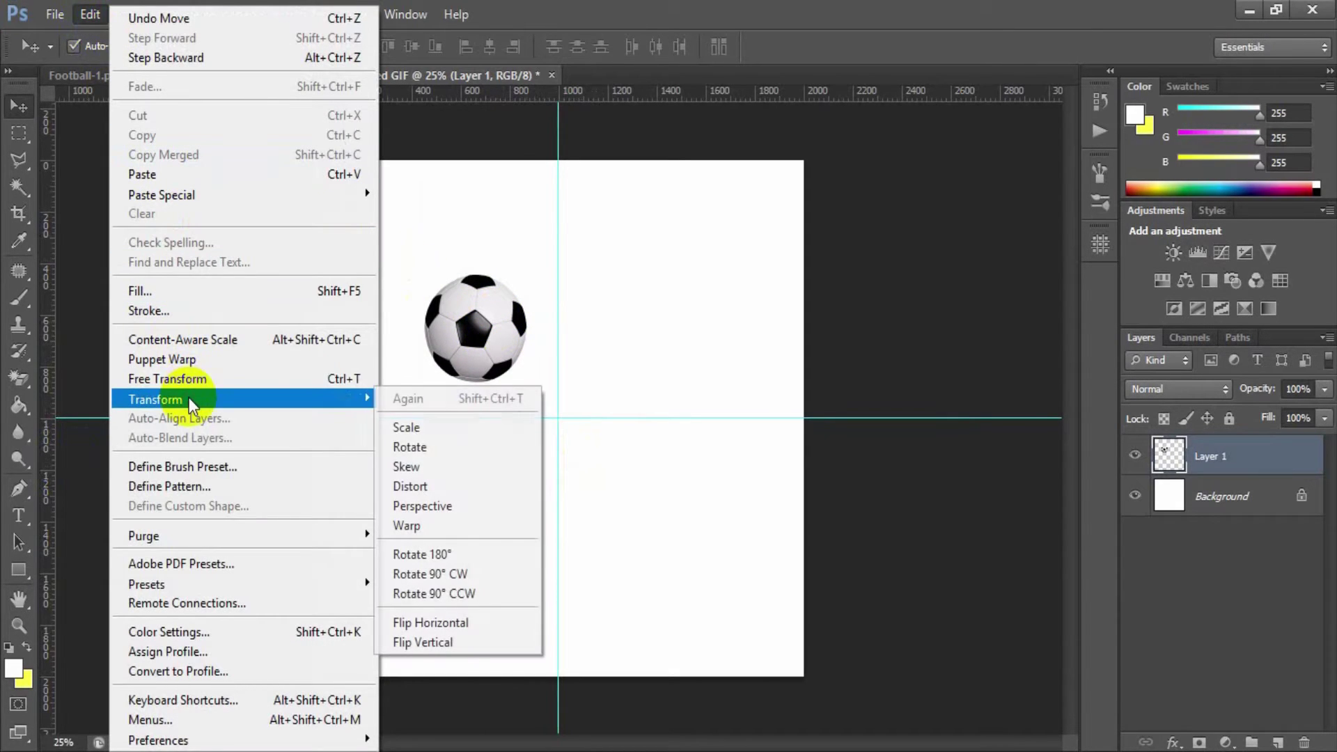
pyautogui.click(440, 426)
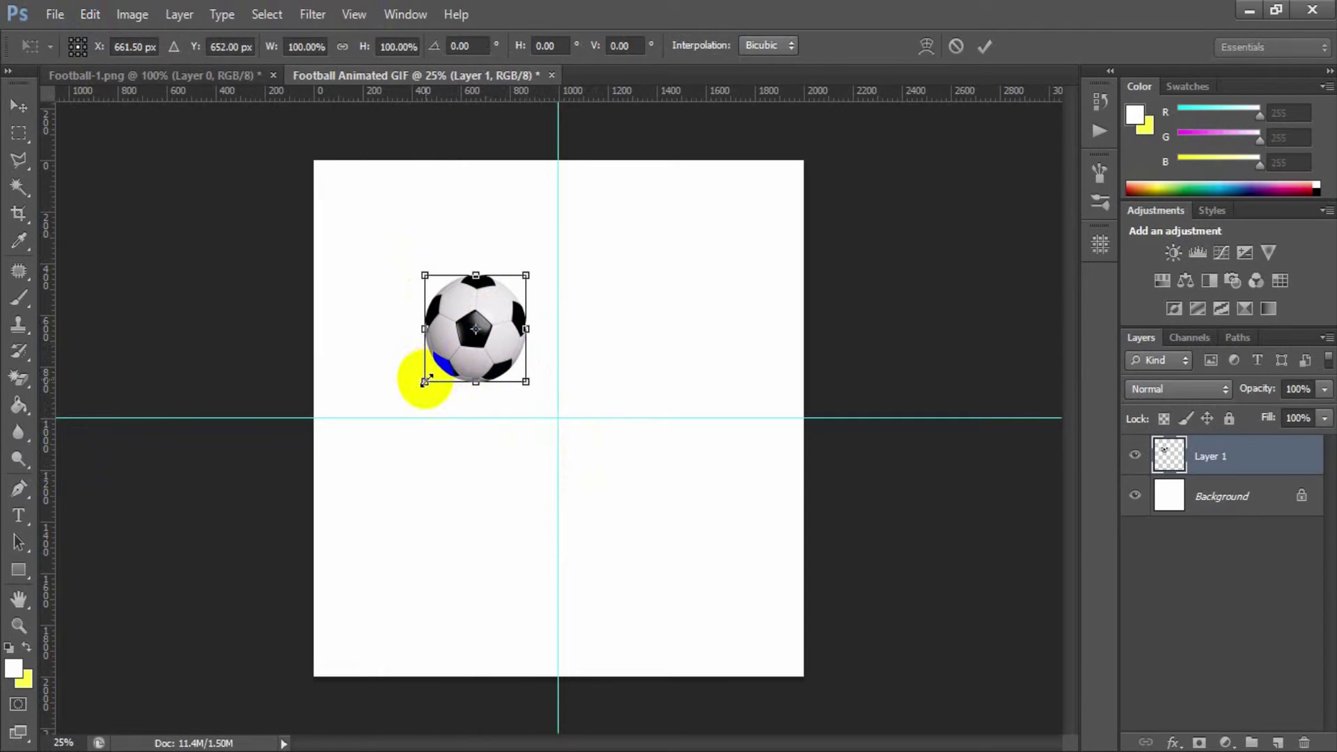
pyautogui.moveTo(425, 380)
pyautogui.mouseDown()
pyautogui.moveTo(352, 490)
pyautogui.moveTo(444, 361)
pyautogui.moveTo(379, 477)
pyautogui.moveTo(448, 357)
pyautogui.moveTo(440, 368)
pyautogui.mouseUp()
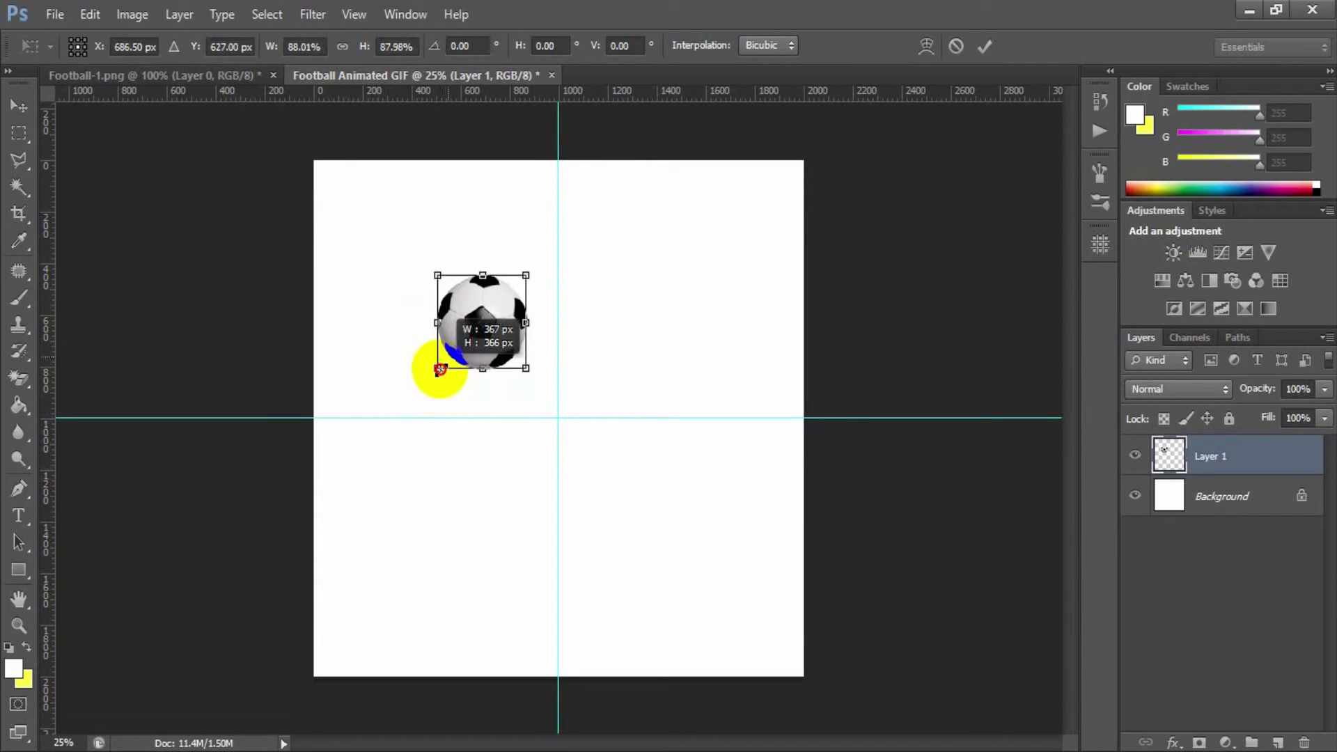
pyautogui.click(985, 46)
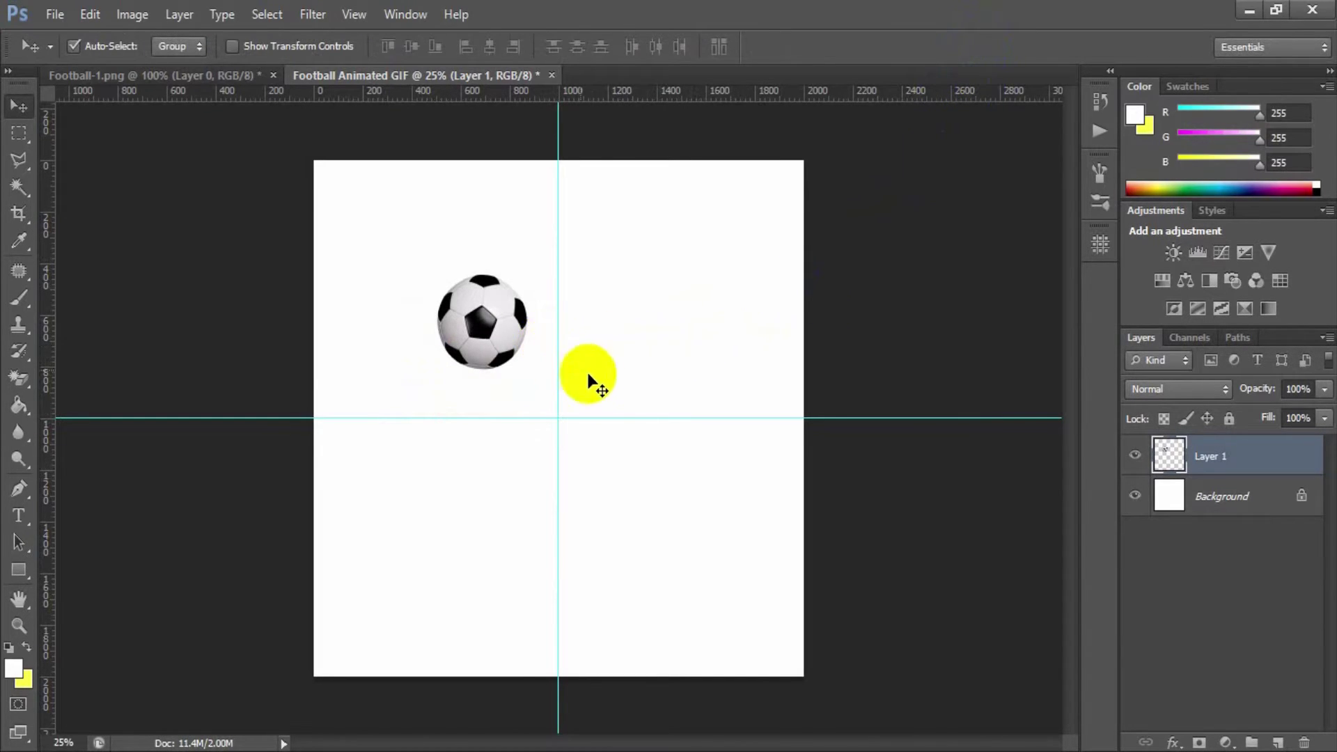
# Show the Timeline panel and move the football to the top-left corner in frame 1.
pyautogui.click(418, 17)
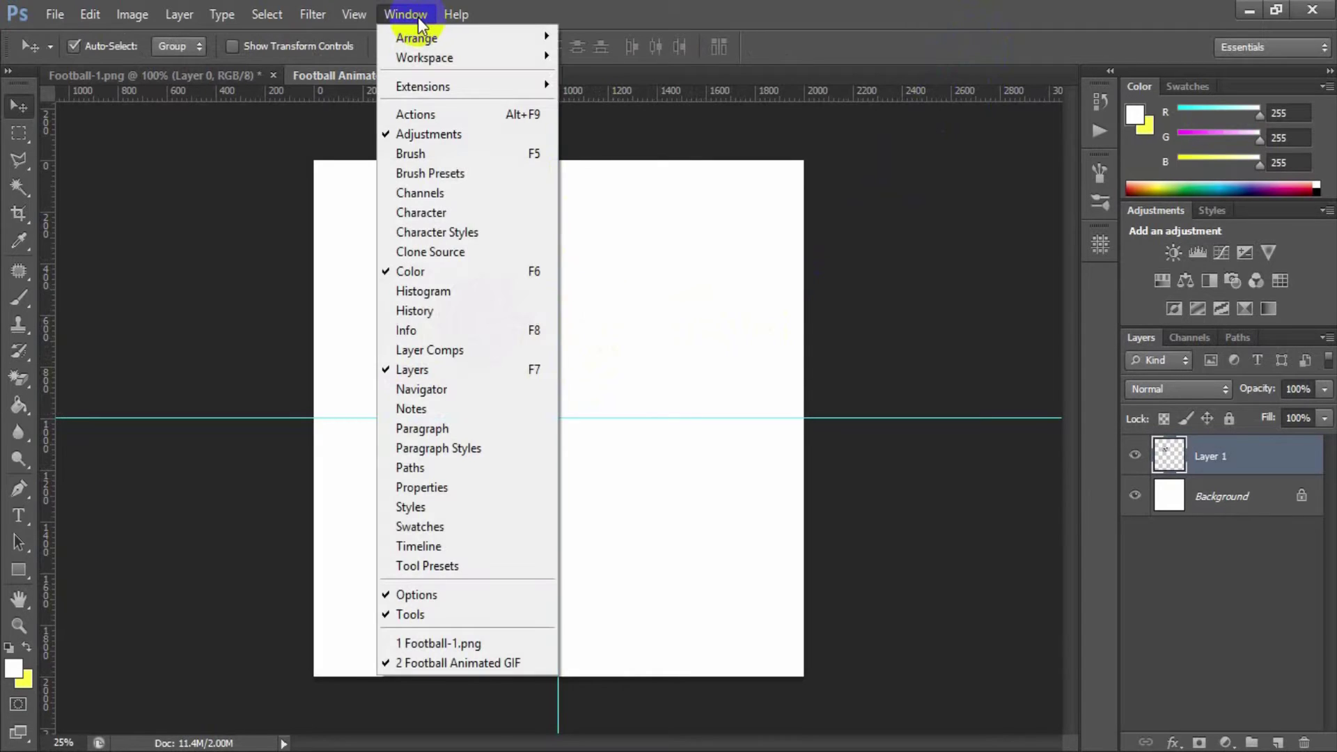
pyautogui.click(427, 546)
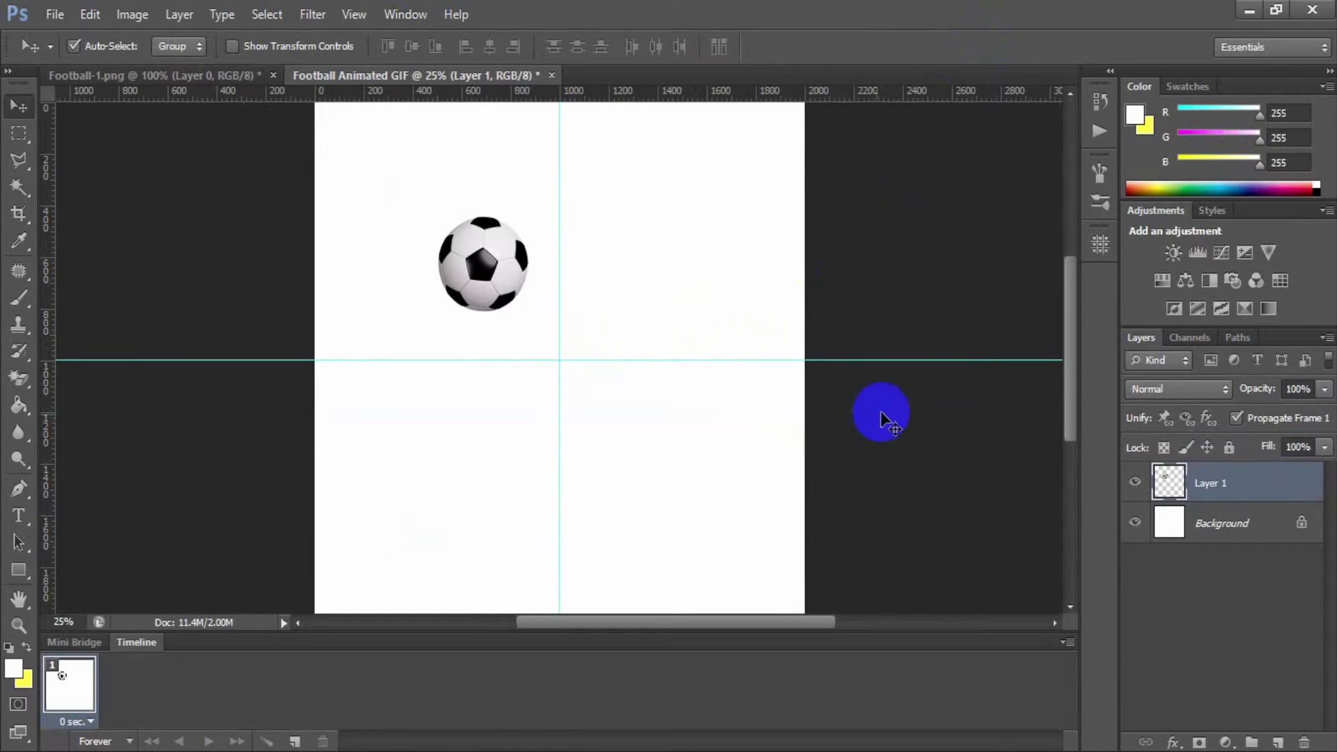
pyautogui.click(67, 698)
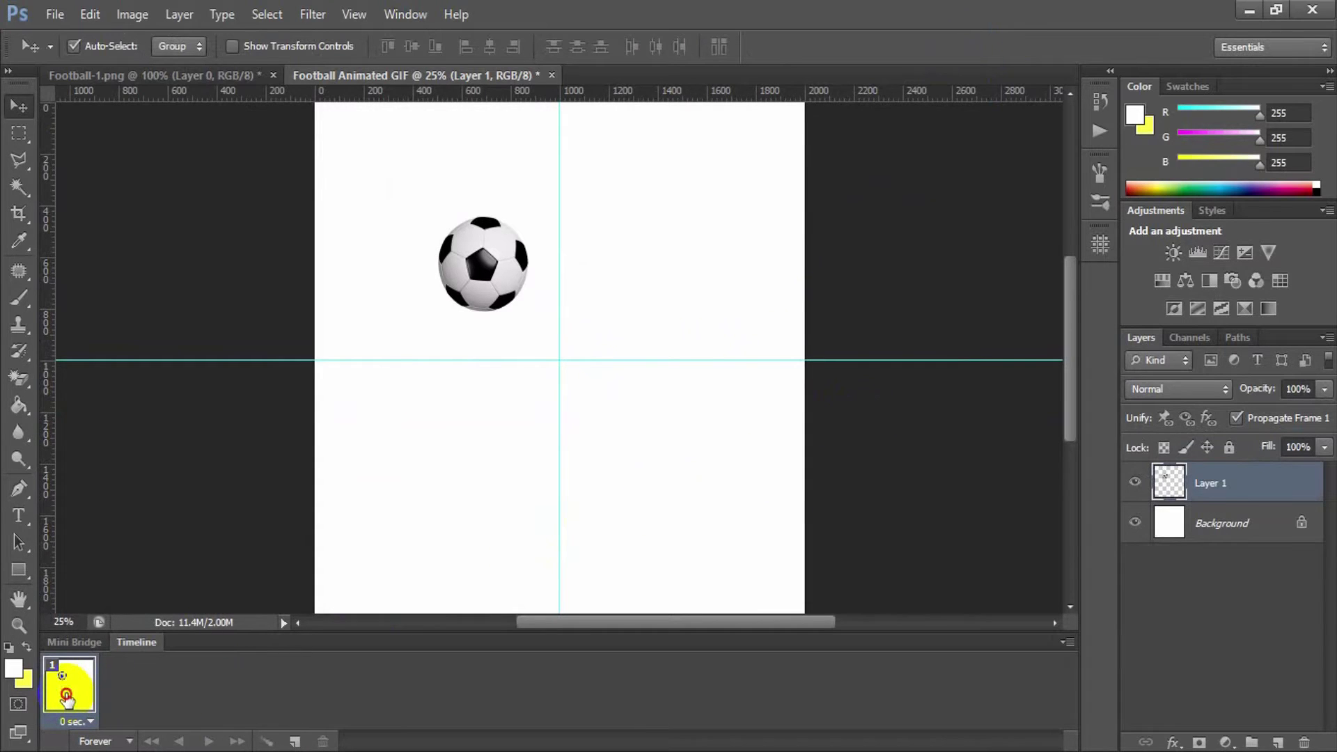
pyautogui.click(407, 481)
pyautogui.click(541, 382)
pyautogui.moveTo(541, 381); pyautogui.dragTo(1069, 349)
pyautogui.moveTo(539, 355); pyautogui.dragTo(322, 136)
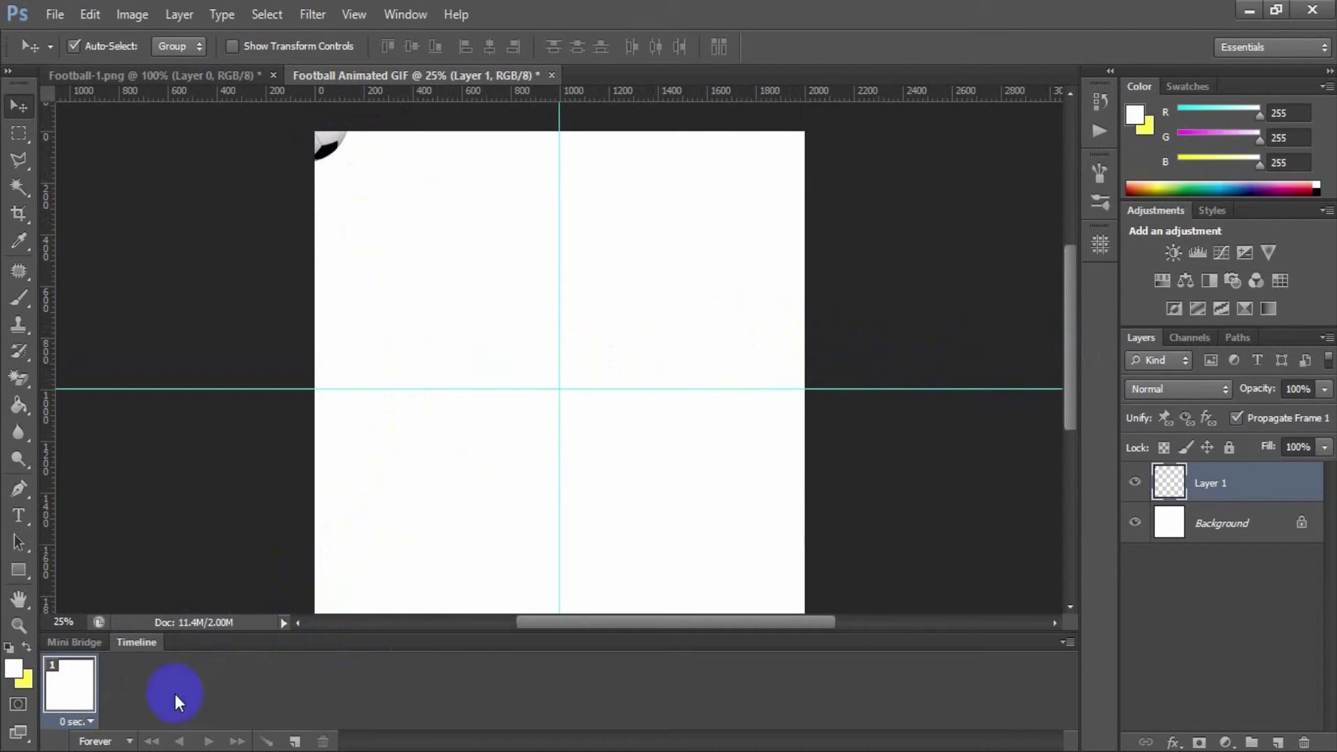
# Duplicate to frame 2 with the ball at bottom centre, then select both frames for tweening.
pyautogui.click(295, 740)
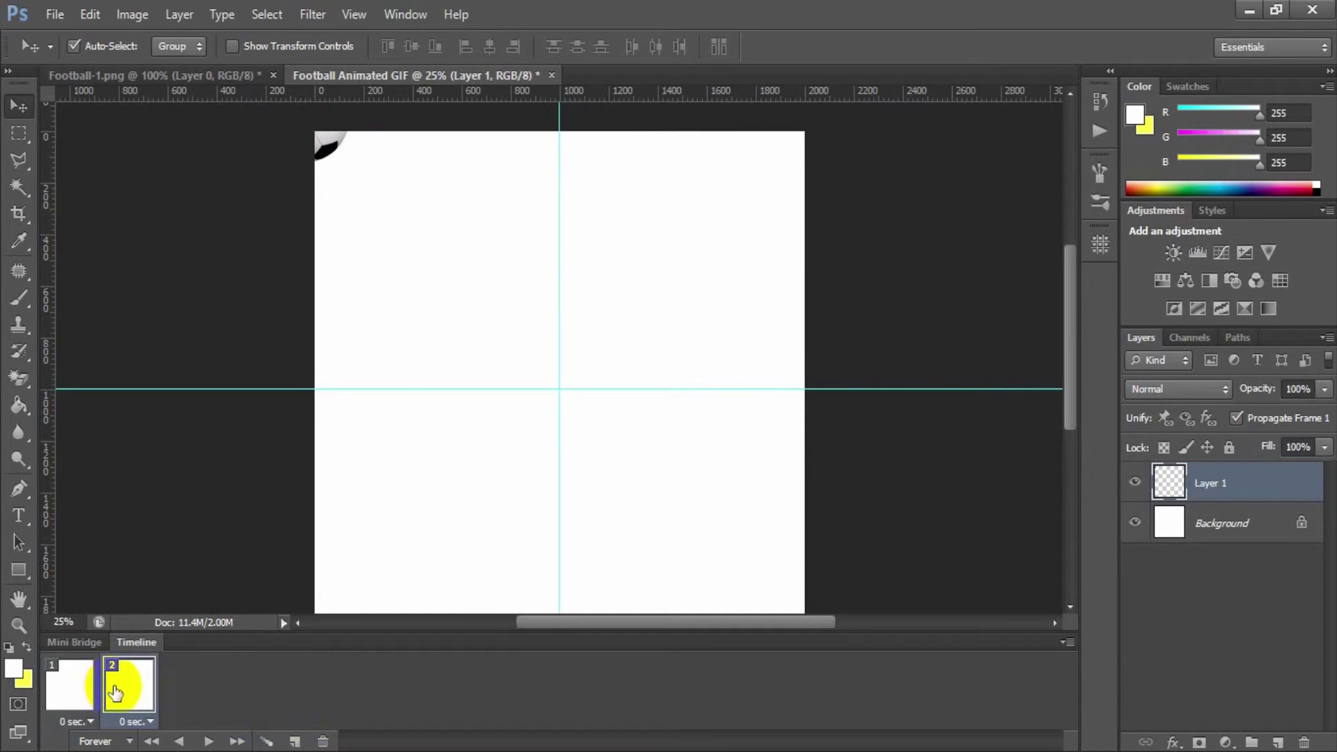
pyautogui.click(148, 703)
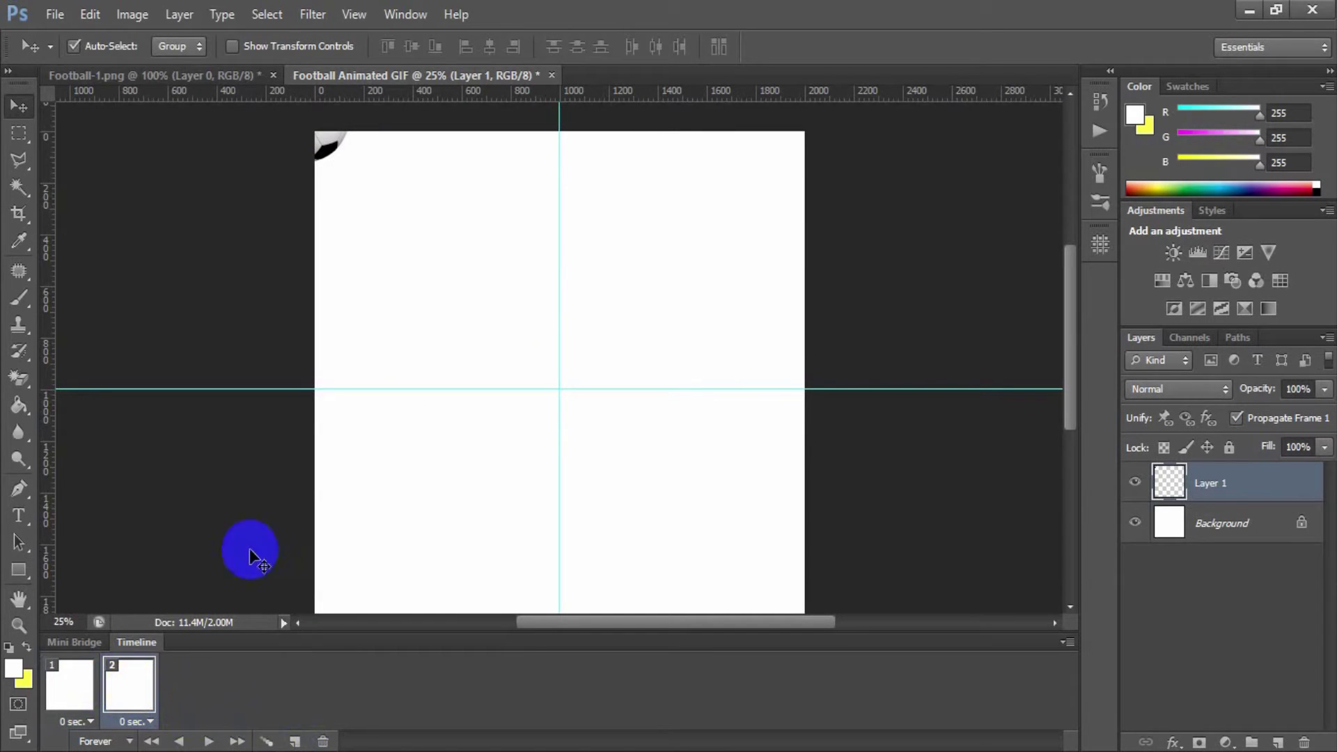
pyautogui.moveTo(341, 167); pyautogui.dragTo(576, 590)
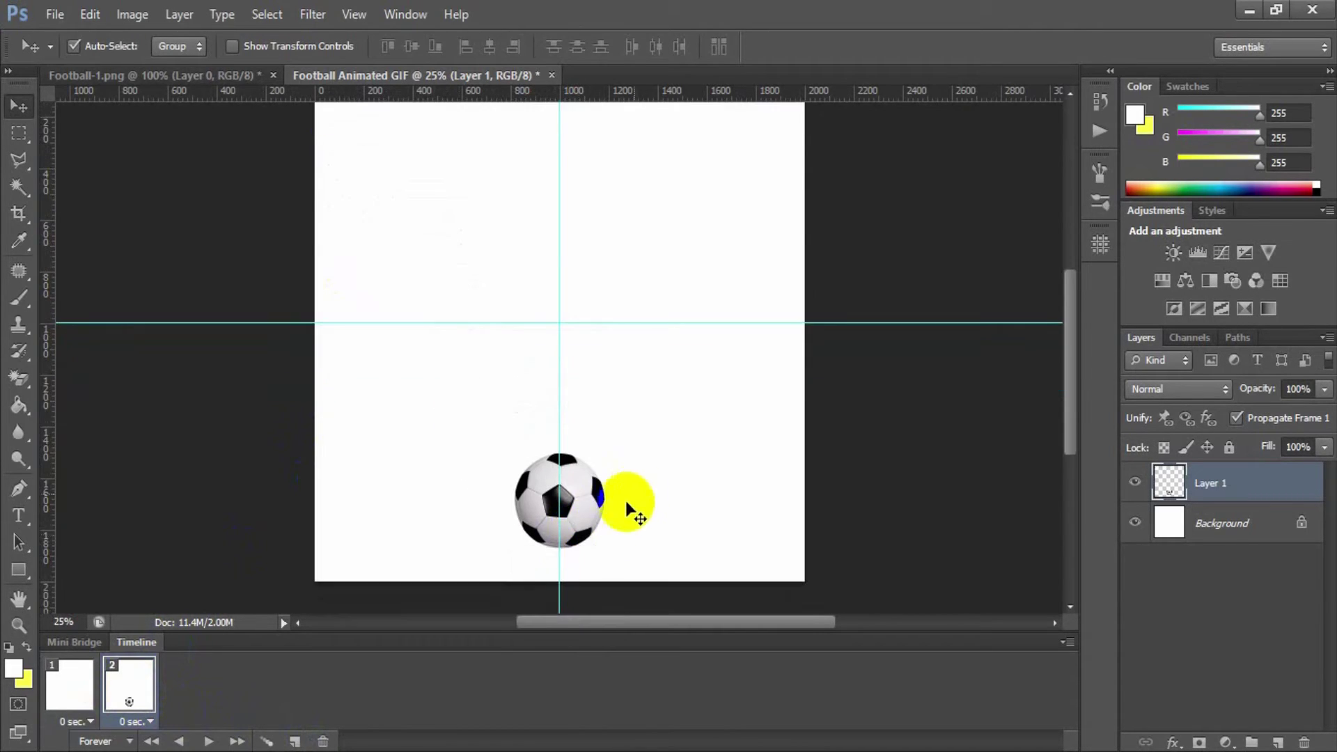
pyautogui.moveTo(589, 515); pyautogui.dragTo(585, 540)
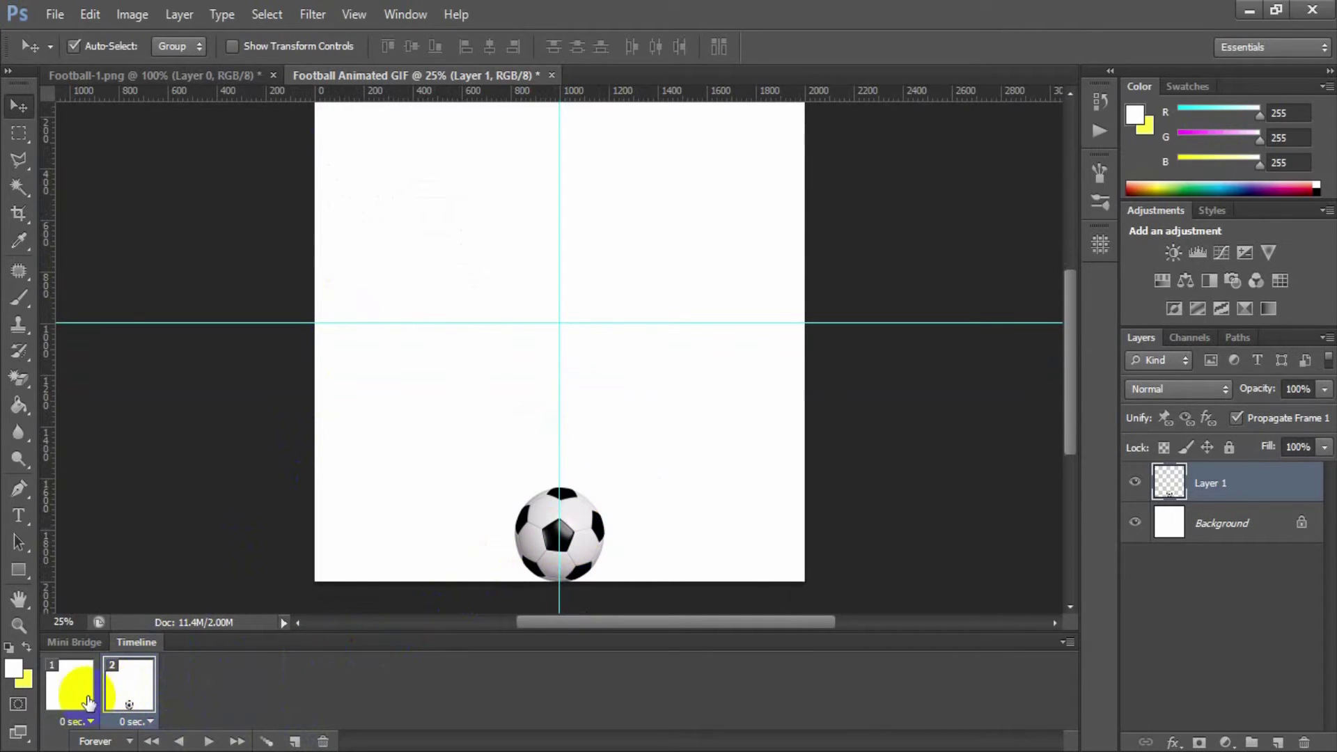
pyautogui.keyDown('shift'); pyautogui.click(87, 698); pyautogui.keyUp('shift')
pyautogui.click(268, 739)
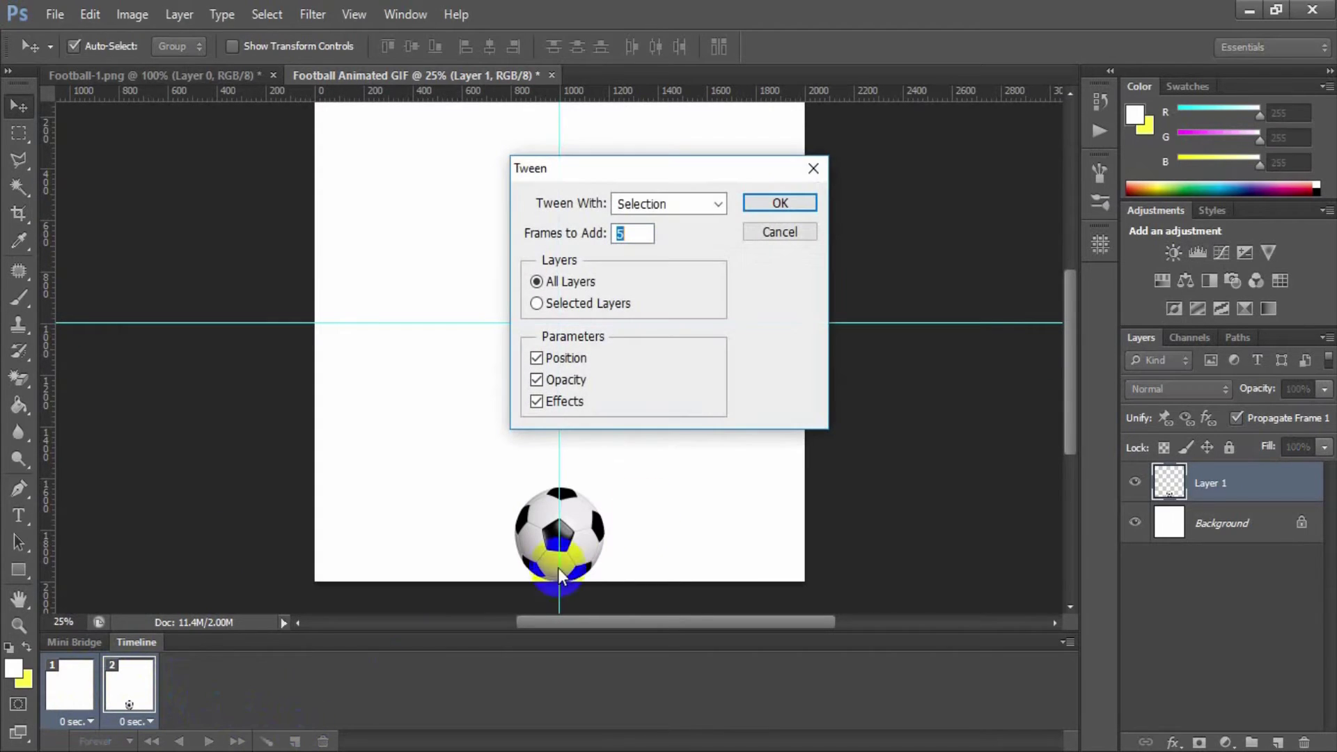
# Tween 10 frames across all layers, giving 12 frames from top-left to bottom centre.
pyautogui.click(636, 238)
pyautogui.moveTo(637, 234); pyautogui.dragTo(610, 233)
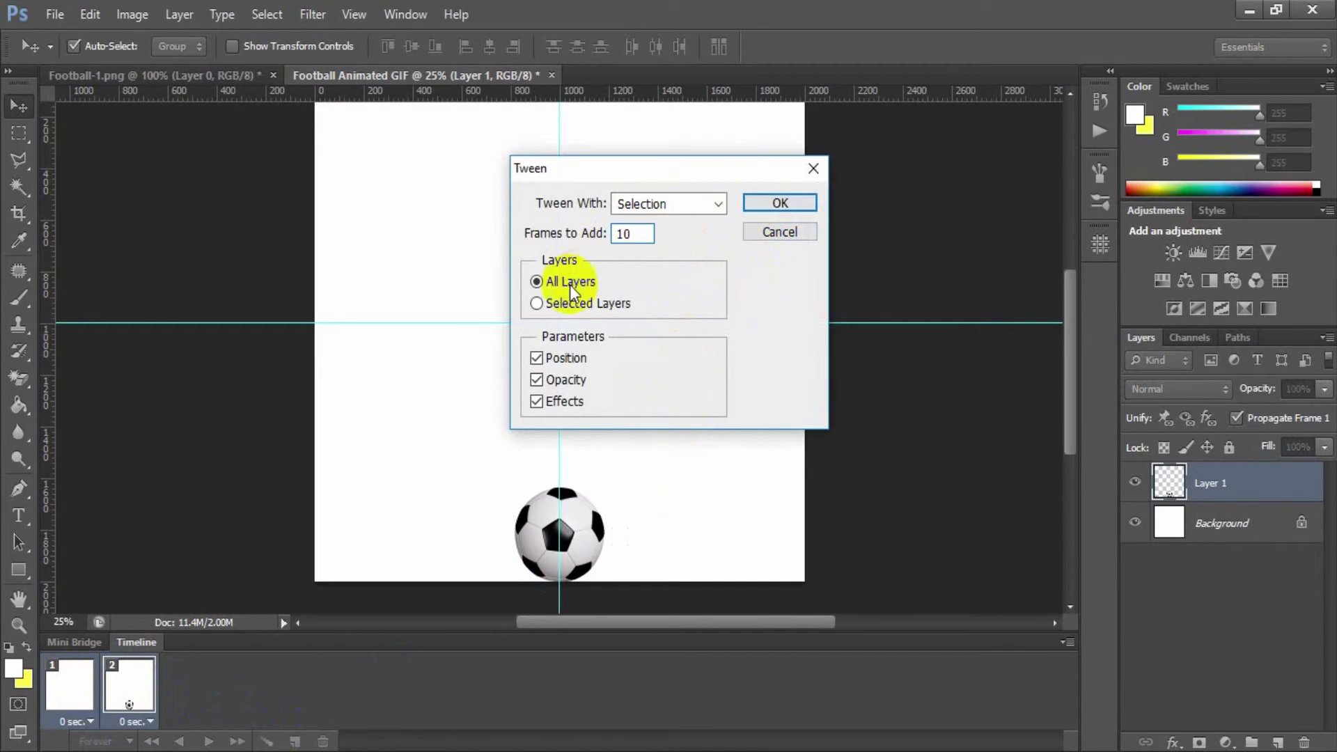
pyautogui.click(536, 282)
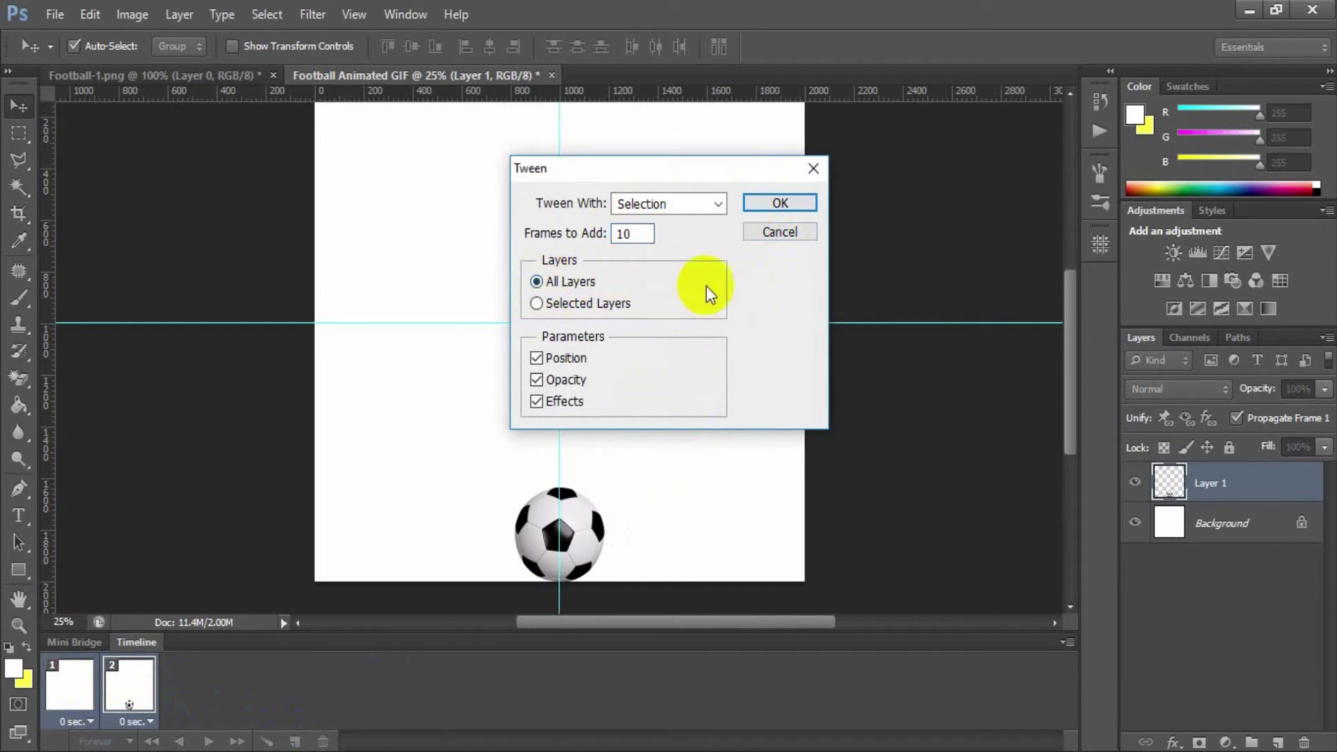
pyautogui.click(779, 203)
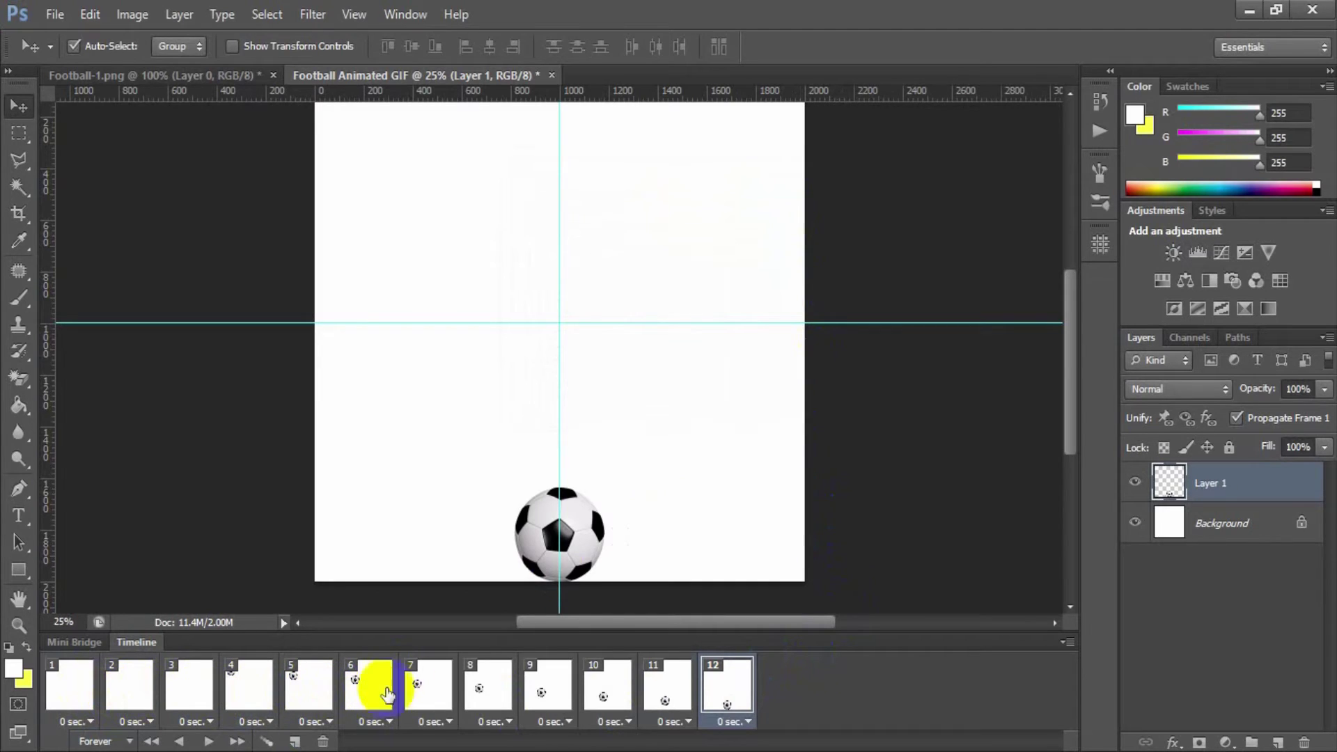
pyautogui.click(207, 741)
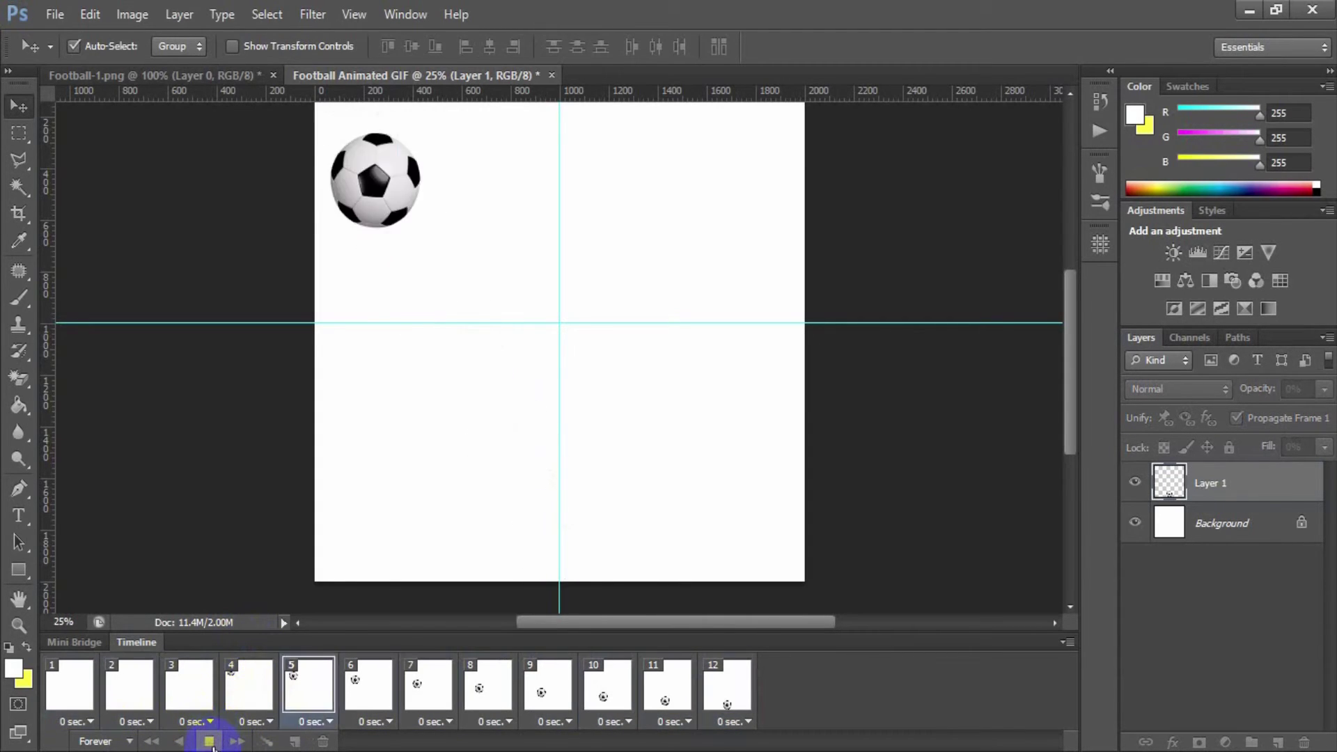
pyautogui.click(209, 742)
pyautogui.click(728, 690)
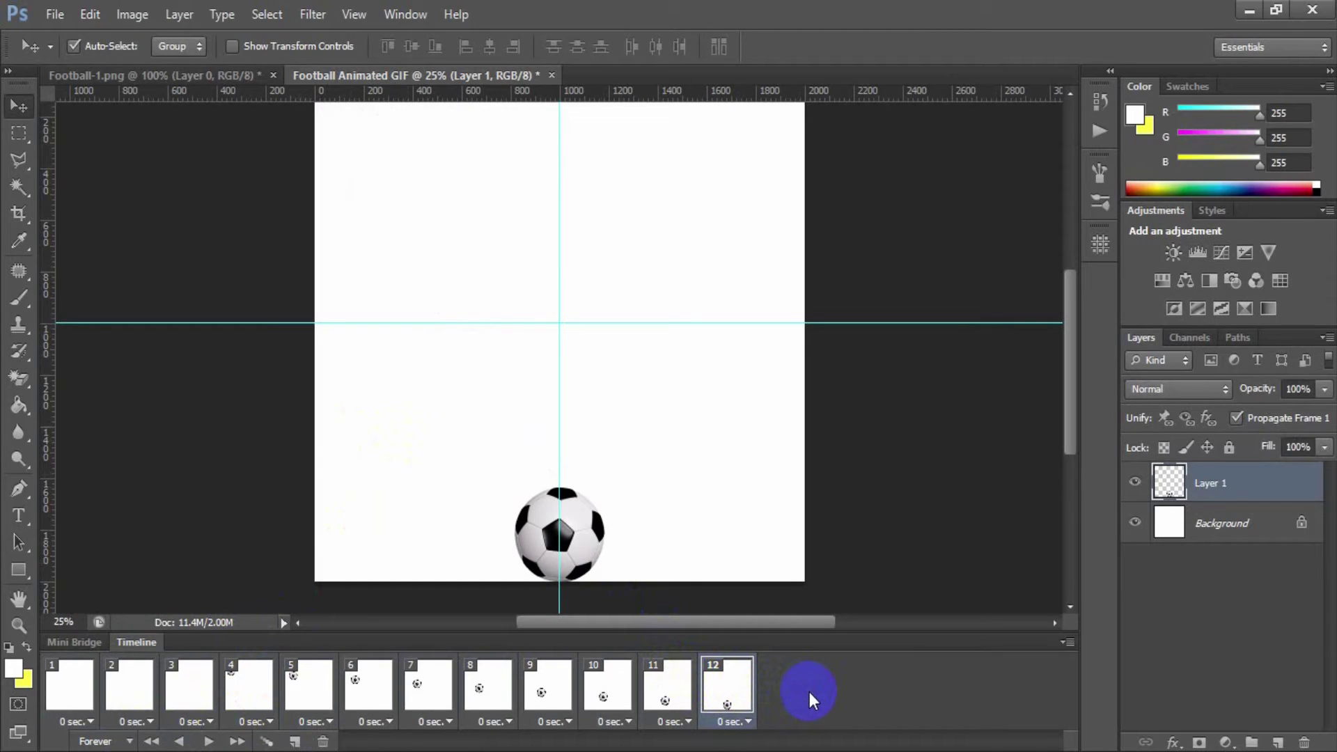
# Duplicate to frame 13, move the ball to the top-right corner, and select frames 12–13.
pyautogui.click(296, 742)
pyautogui.click(773, 695)
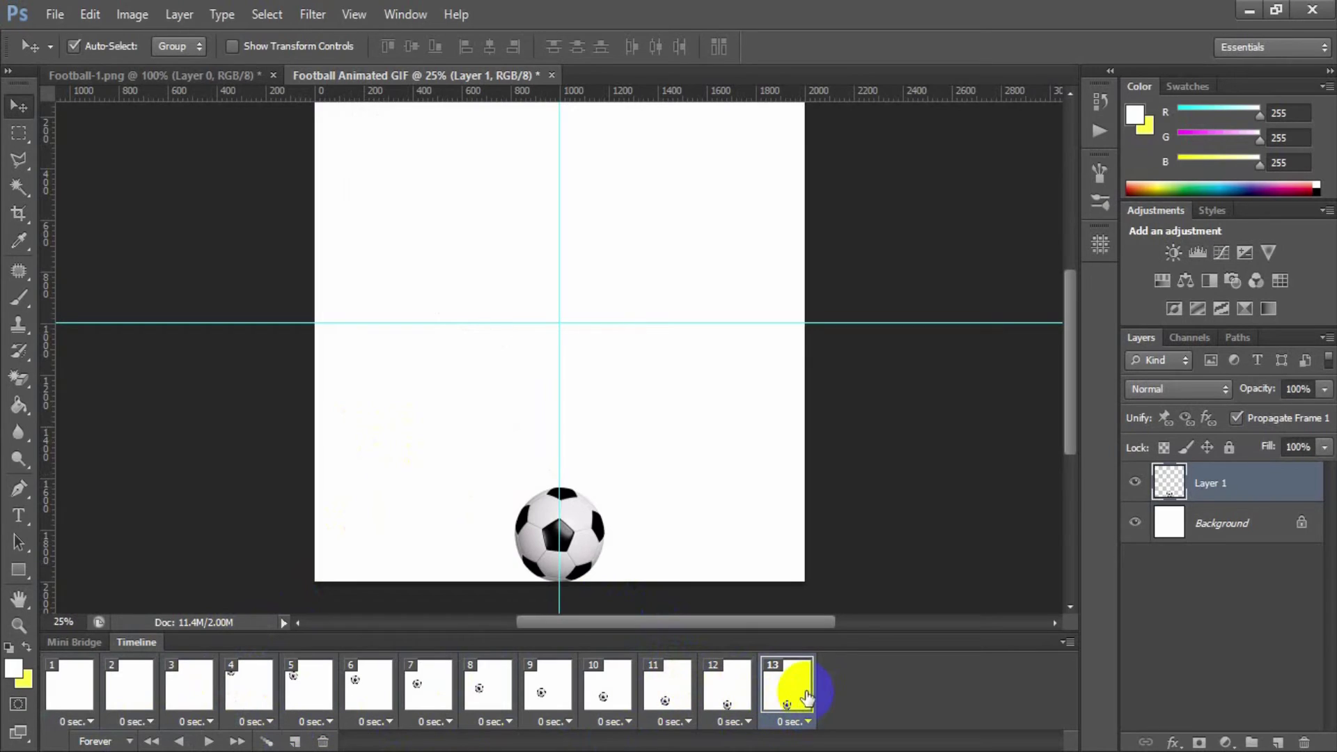
pyautogui.click(587, 542)
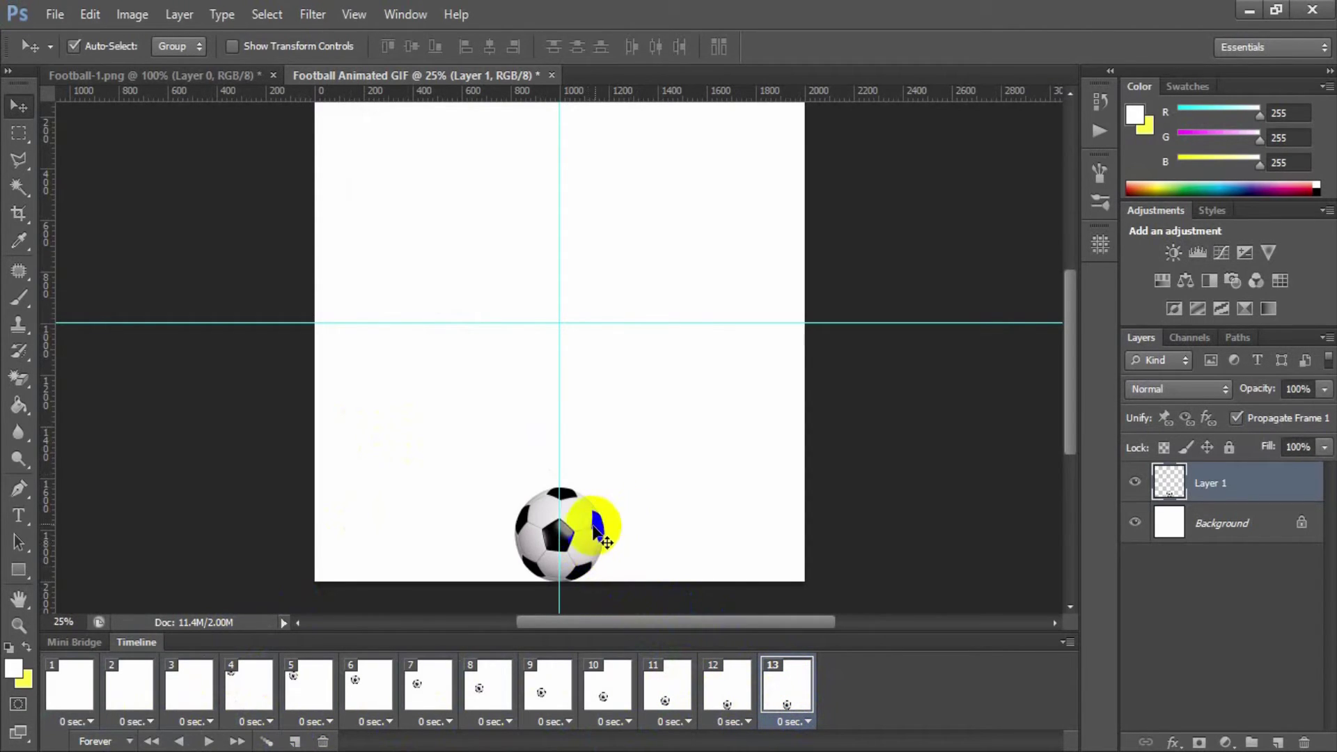
pyautogui.hotkey('ctrl', '-')
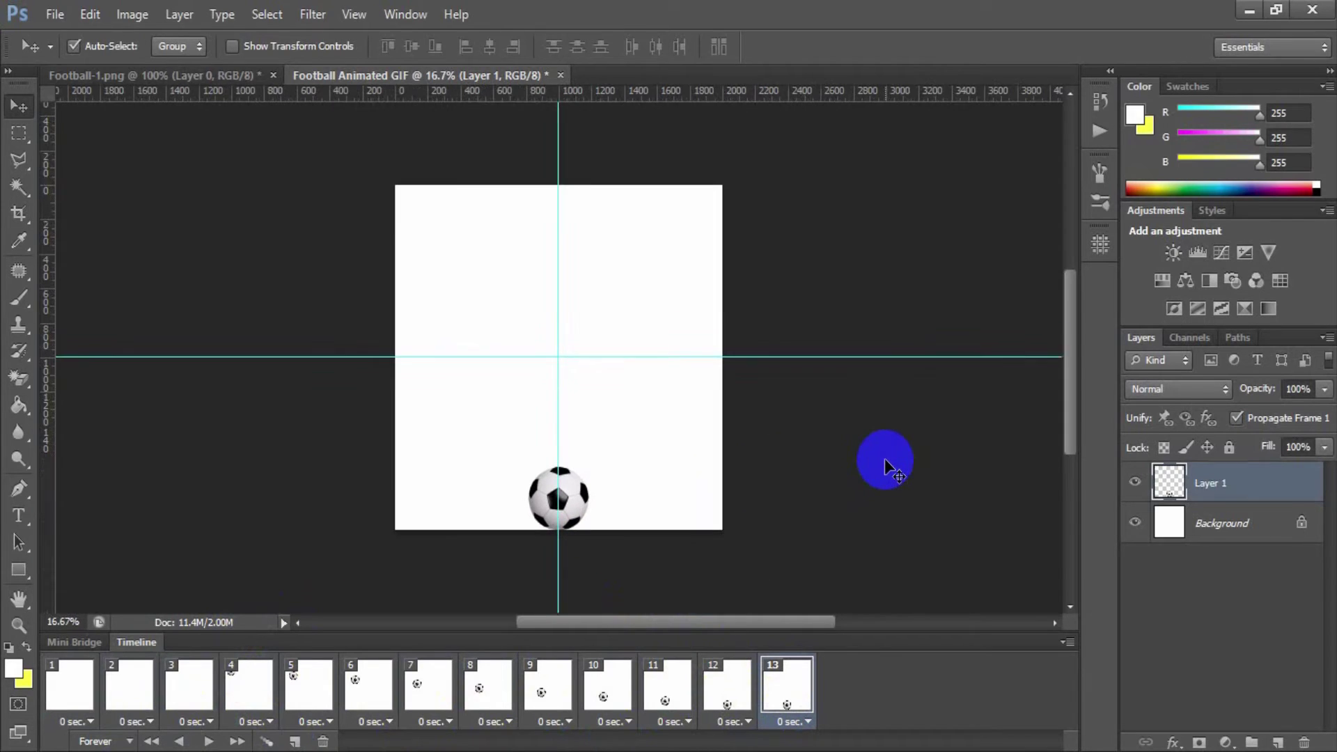
pyautogui.moveTo(568, 487); pyautogui.dragTo(738, 177)
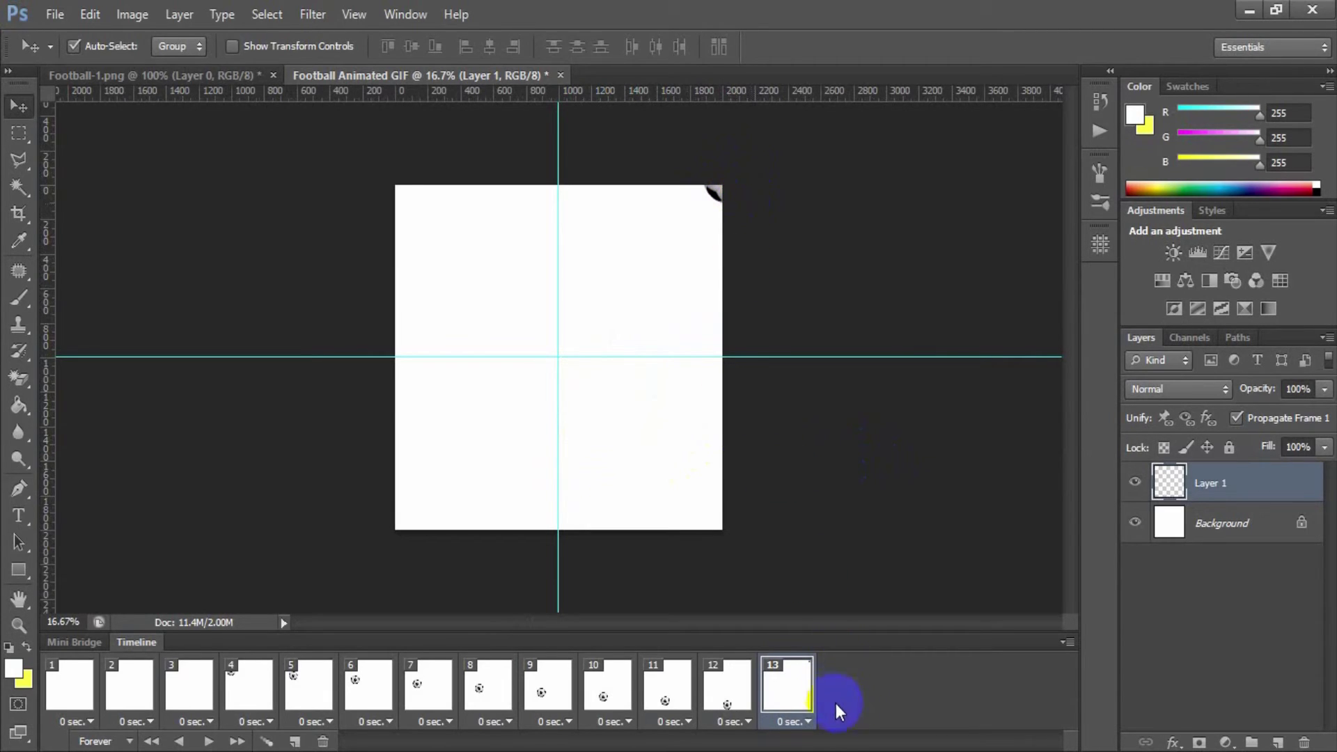
pyautogui.click(795, 712)
pyautogui.keyDown('shift'); pyautogui.click(727, 695); pyautogui.keyUp('shift')
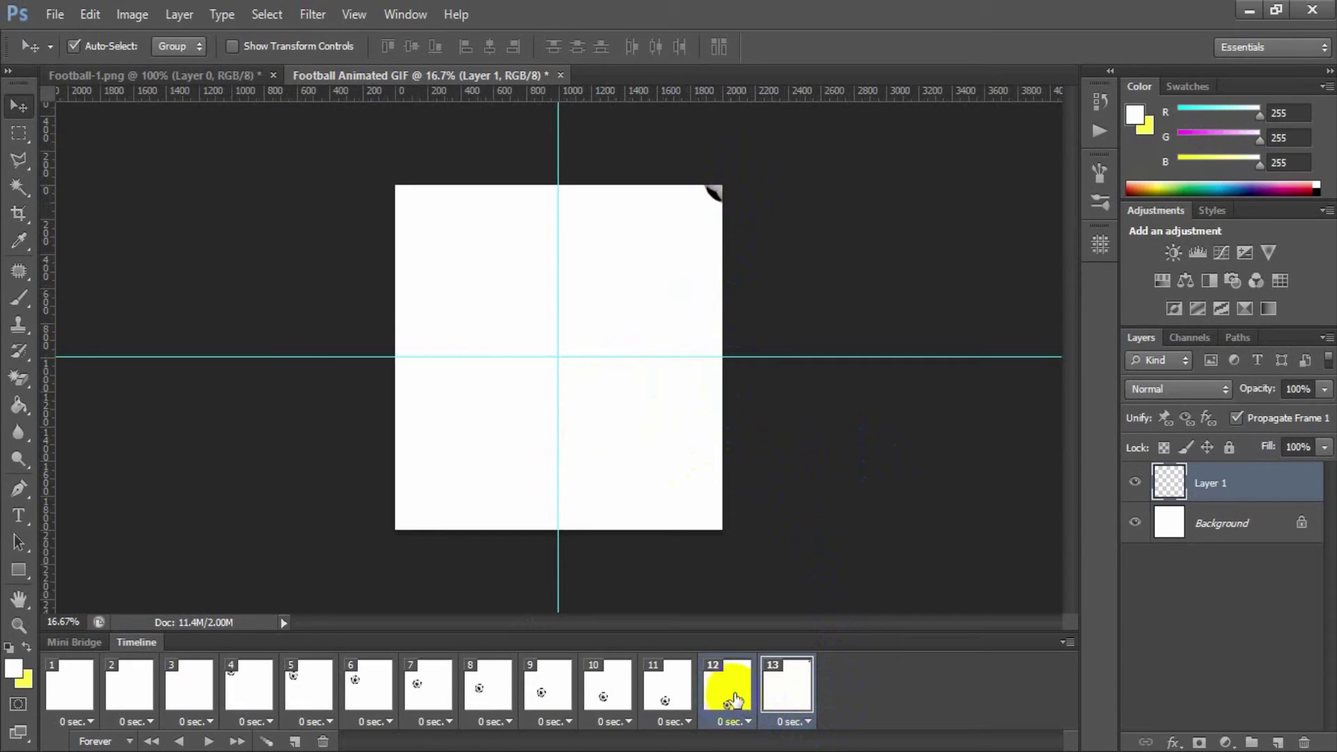
# Tween 10 frames between frames 12 and 13 for 23 total, then play and stop the preview.
pyautogui.click(267, 742)
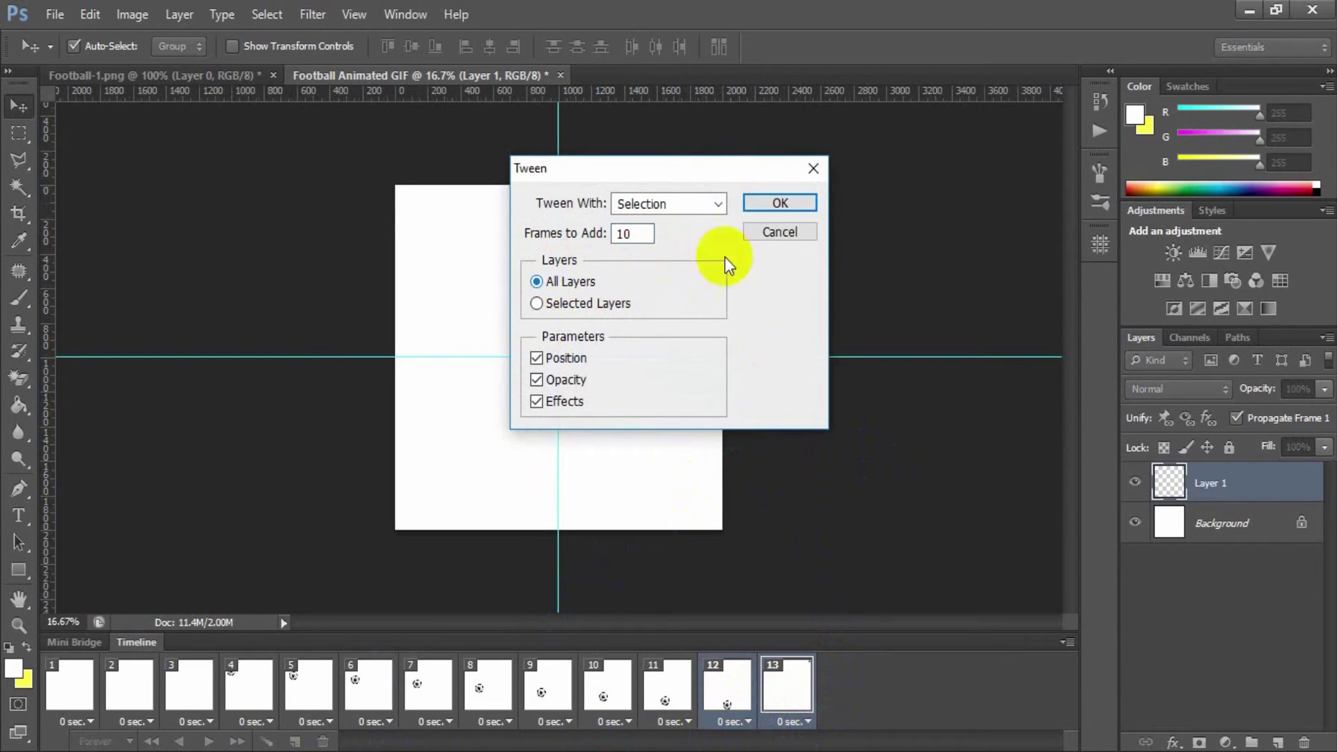
pyautogui.click(772, 204)
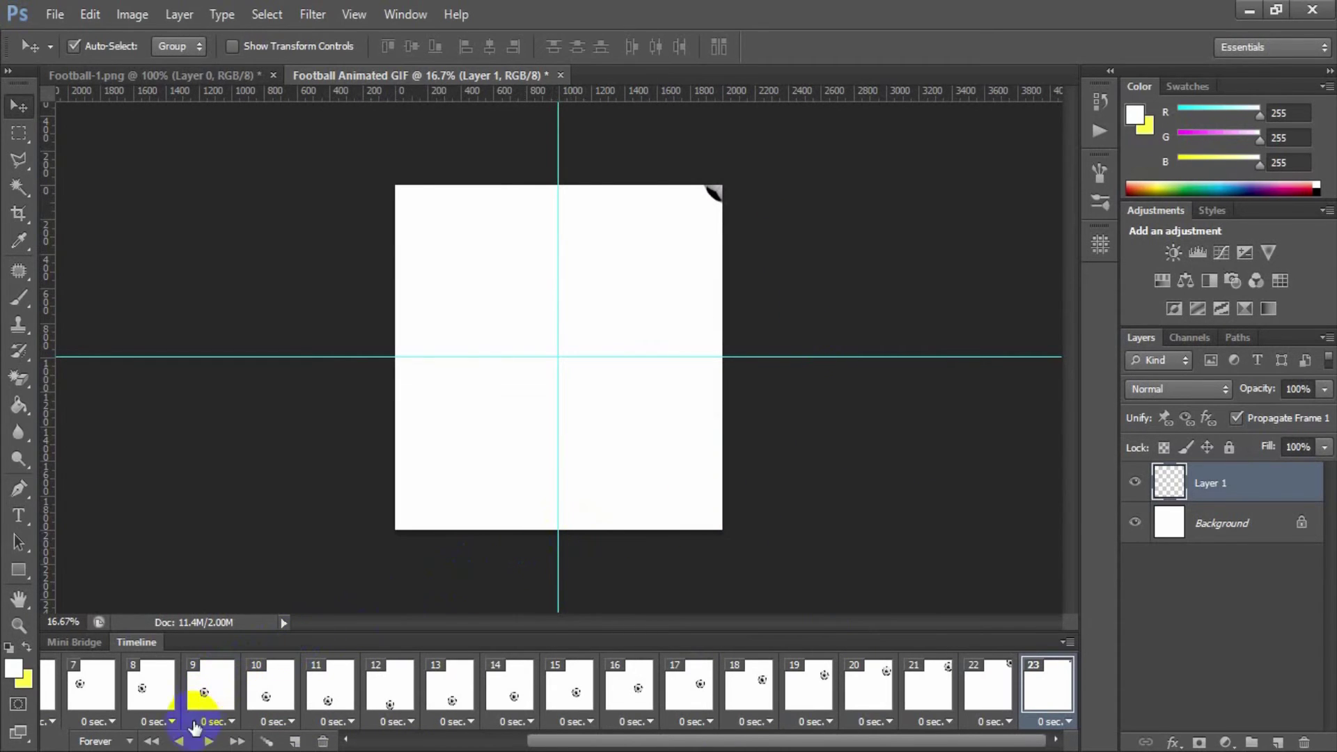
pyautogui.click(208, 740)
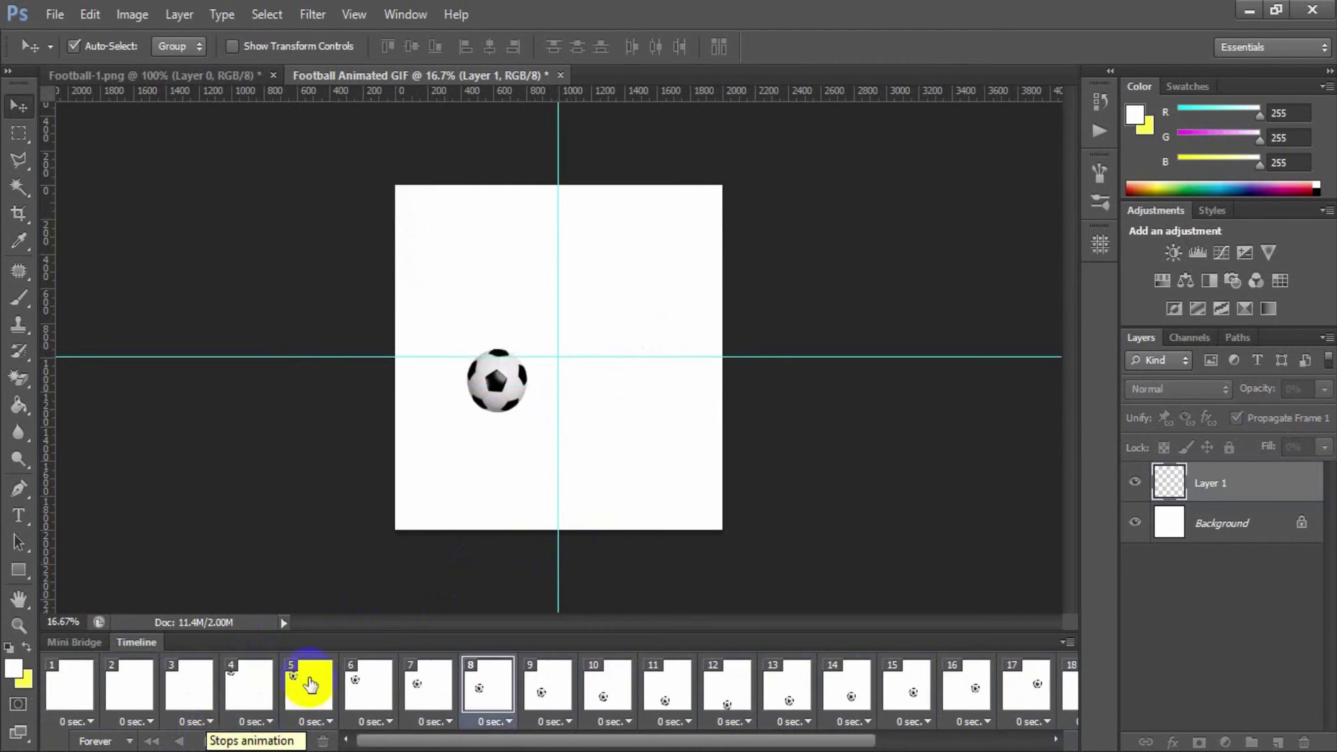
pyautogui.click(209, 740)
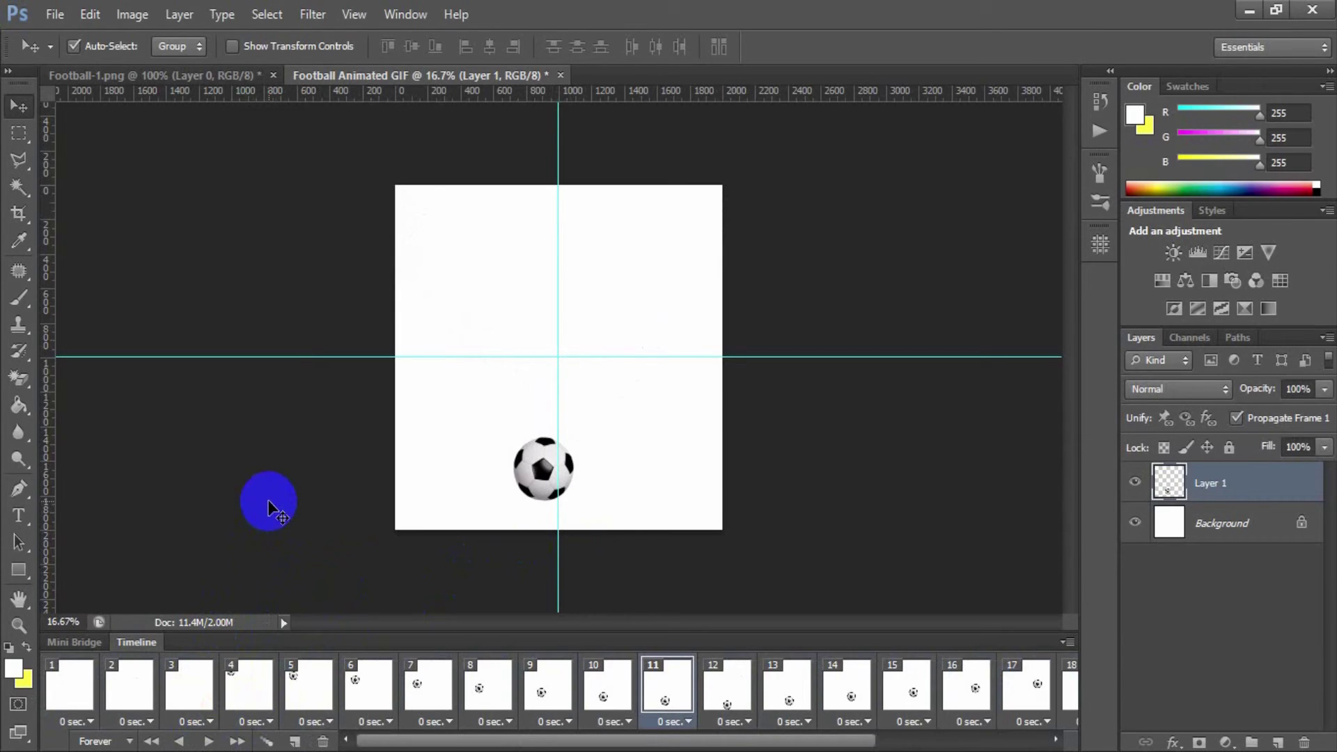
# Open Save for Web with the GIF Restrictive preset and bring up the Looping Options.
pyautogui.click(55, 14)
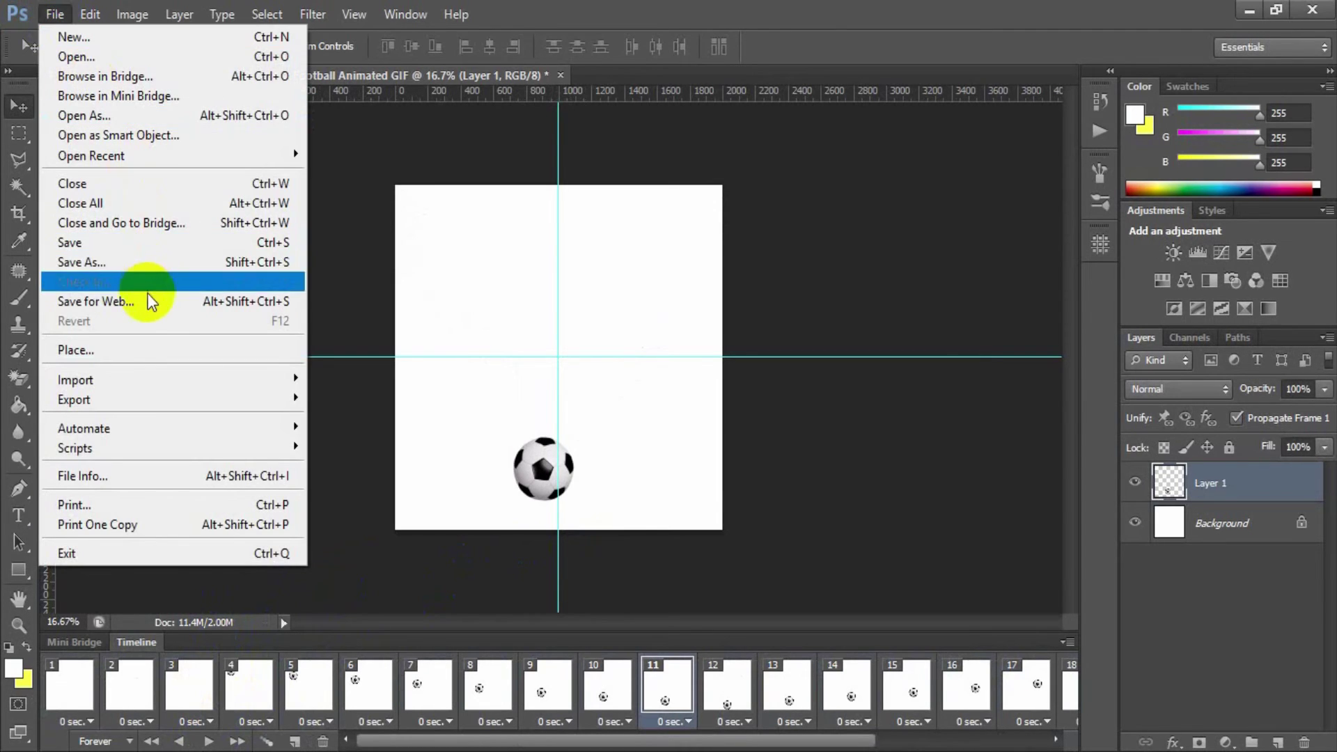
pyautogui.click(176, 310)
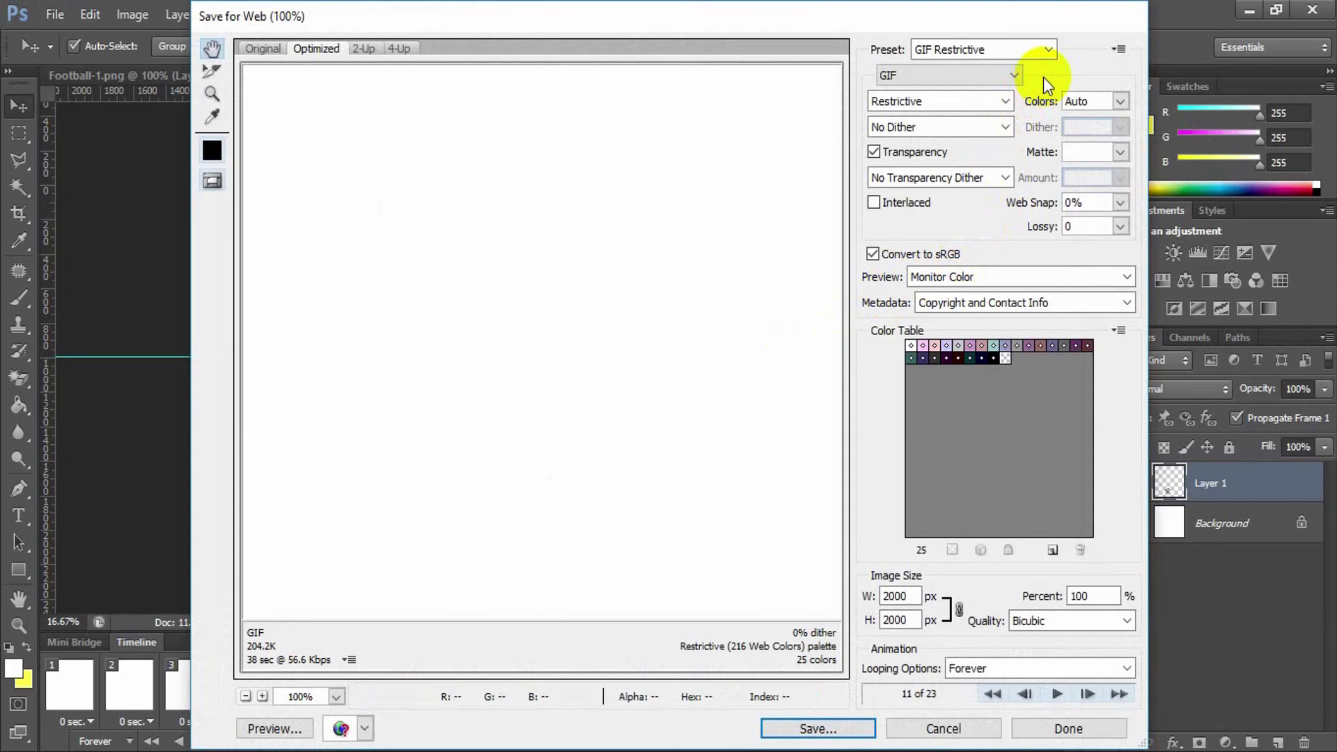
pyautogui.click(1047, 48)
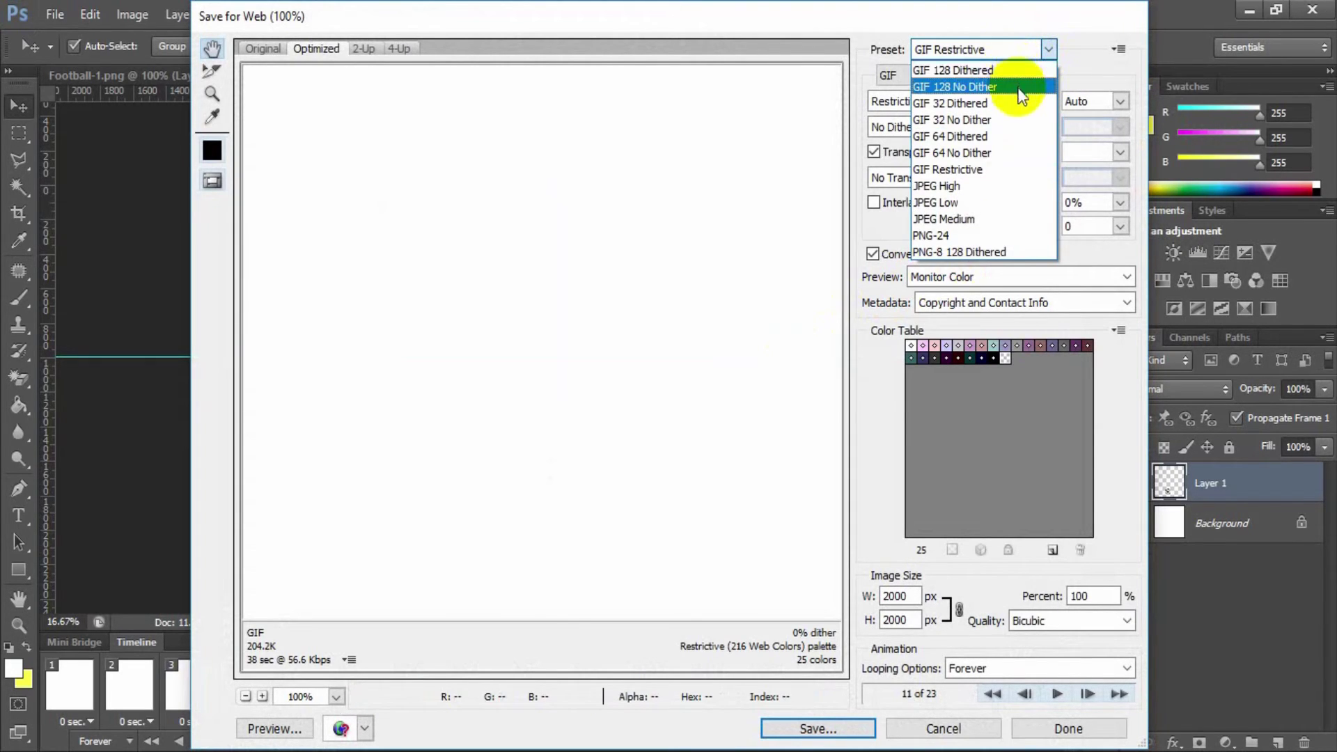
pyautogui.click(1026, 171)
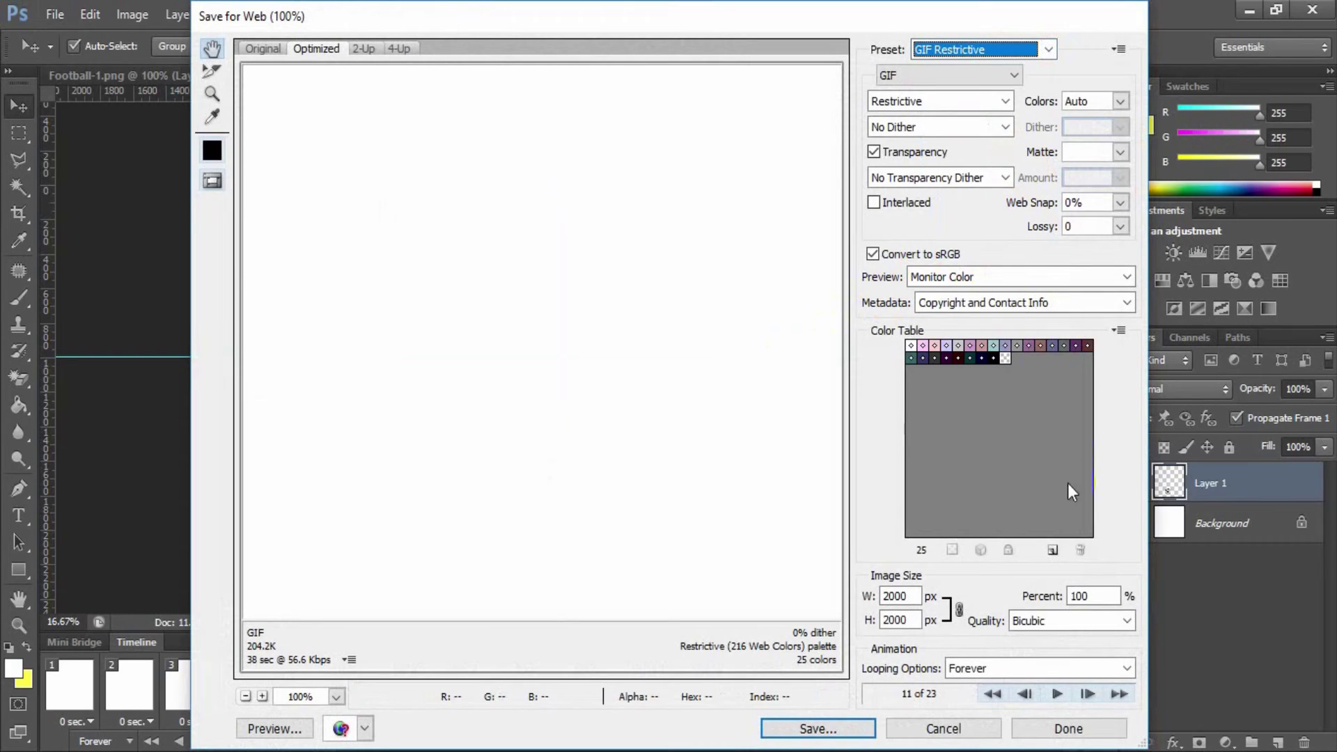
pyautogui.click(1126, 667)
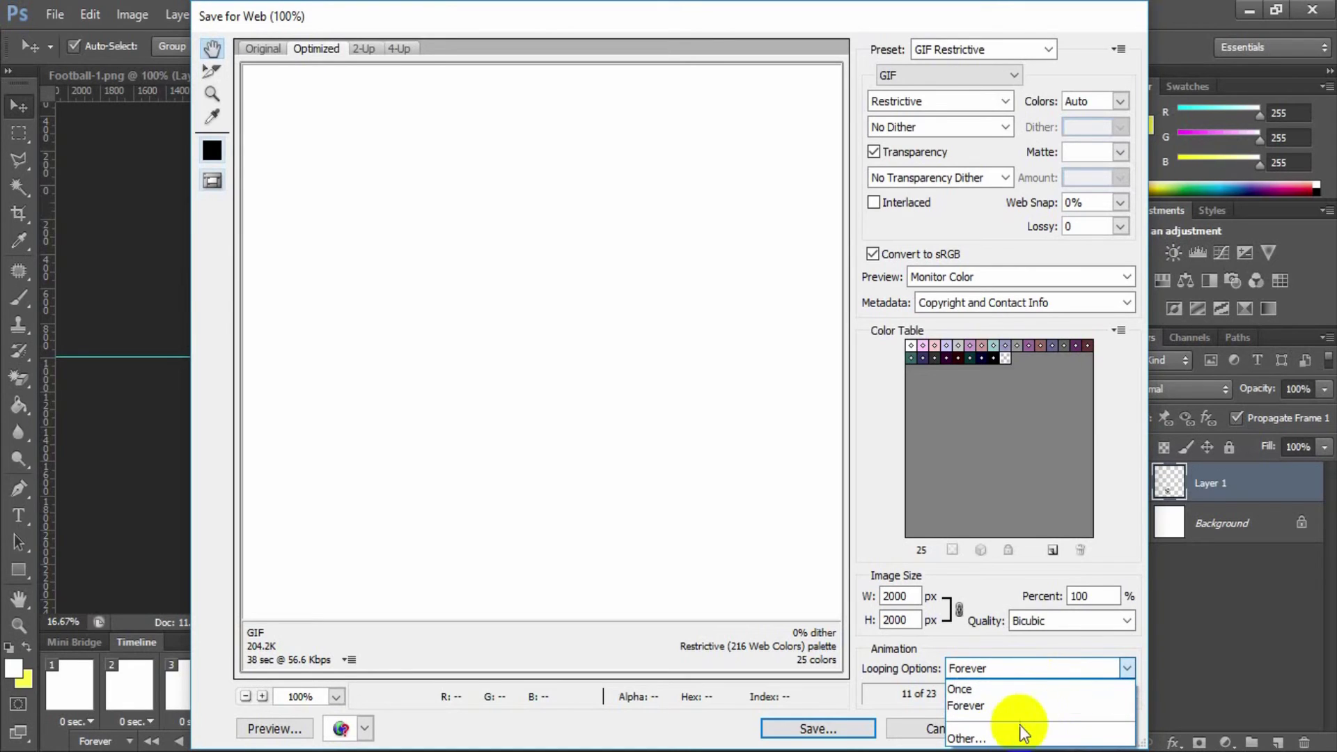
# Try a custom loop count of 5 through Looping Options > Other.
pyautogui.click(992, 736)
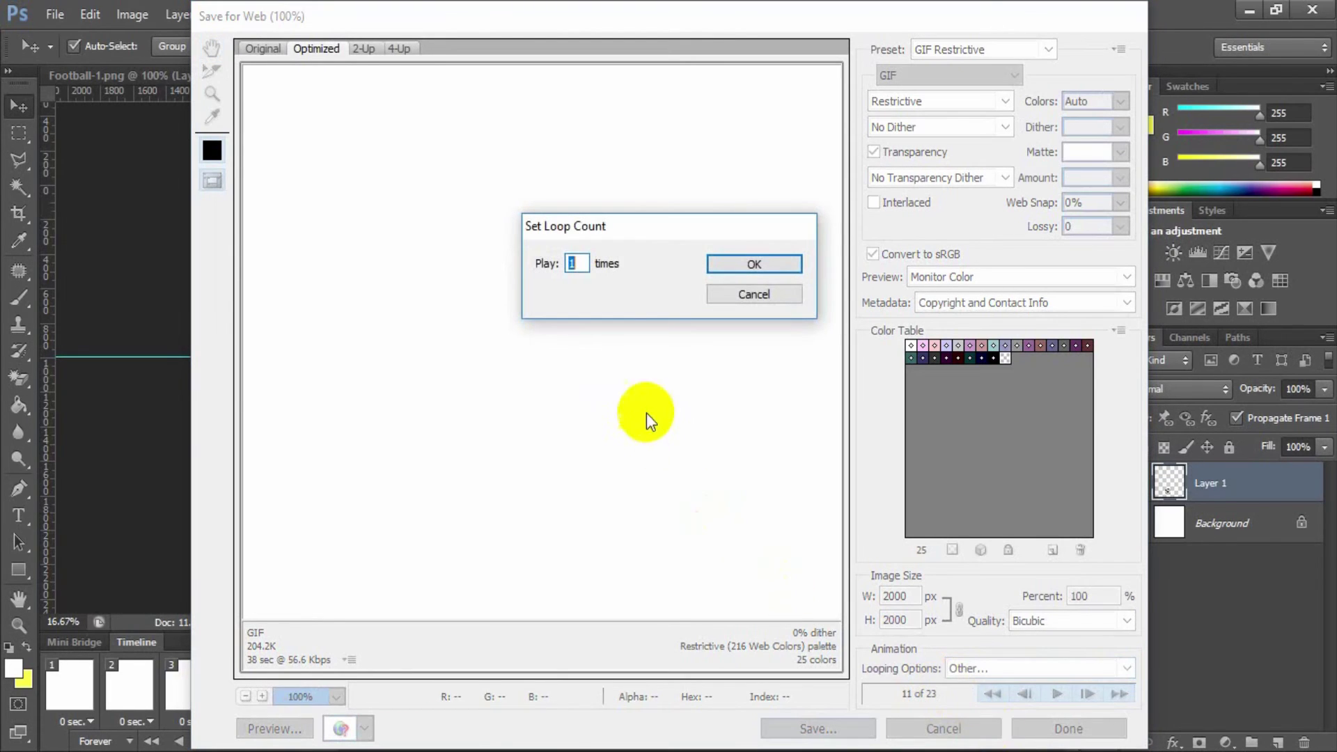
pyautogui.doubleClick(569, 264)
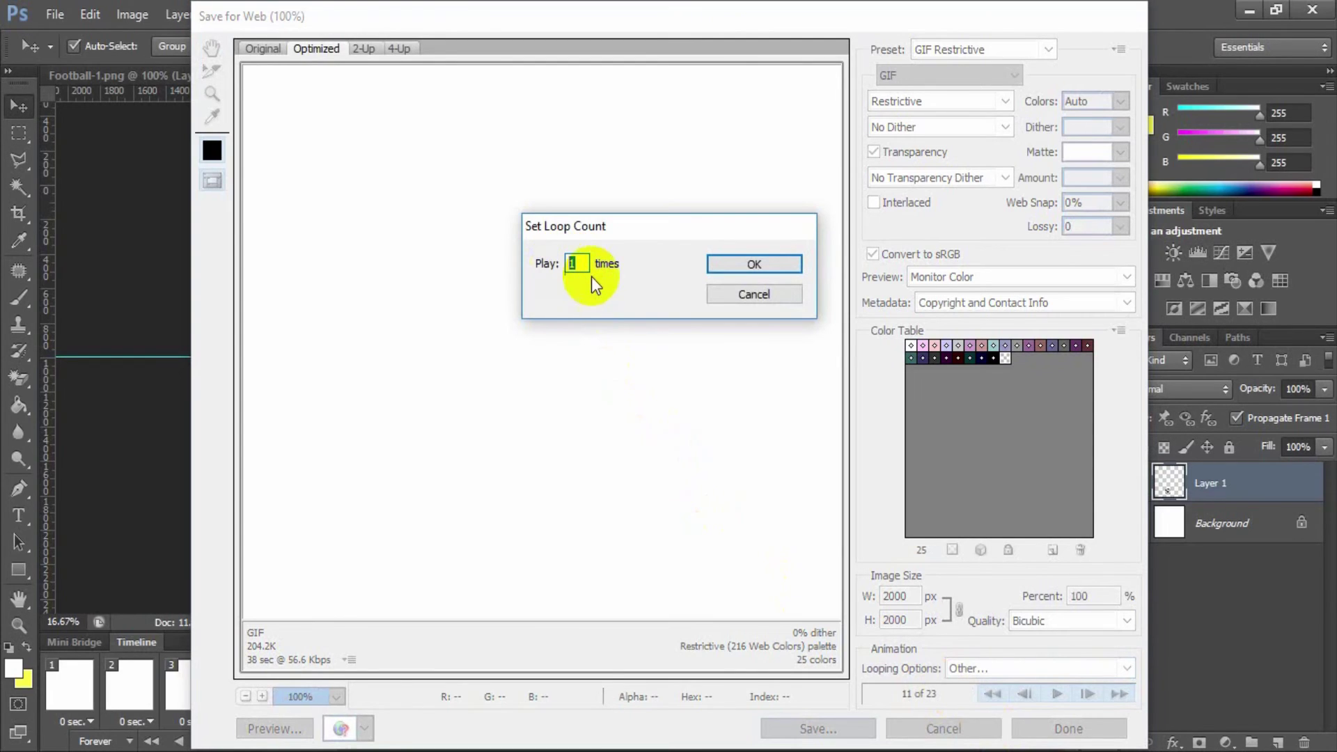
pyautogui.click(764, 266)
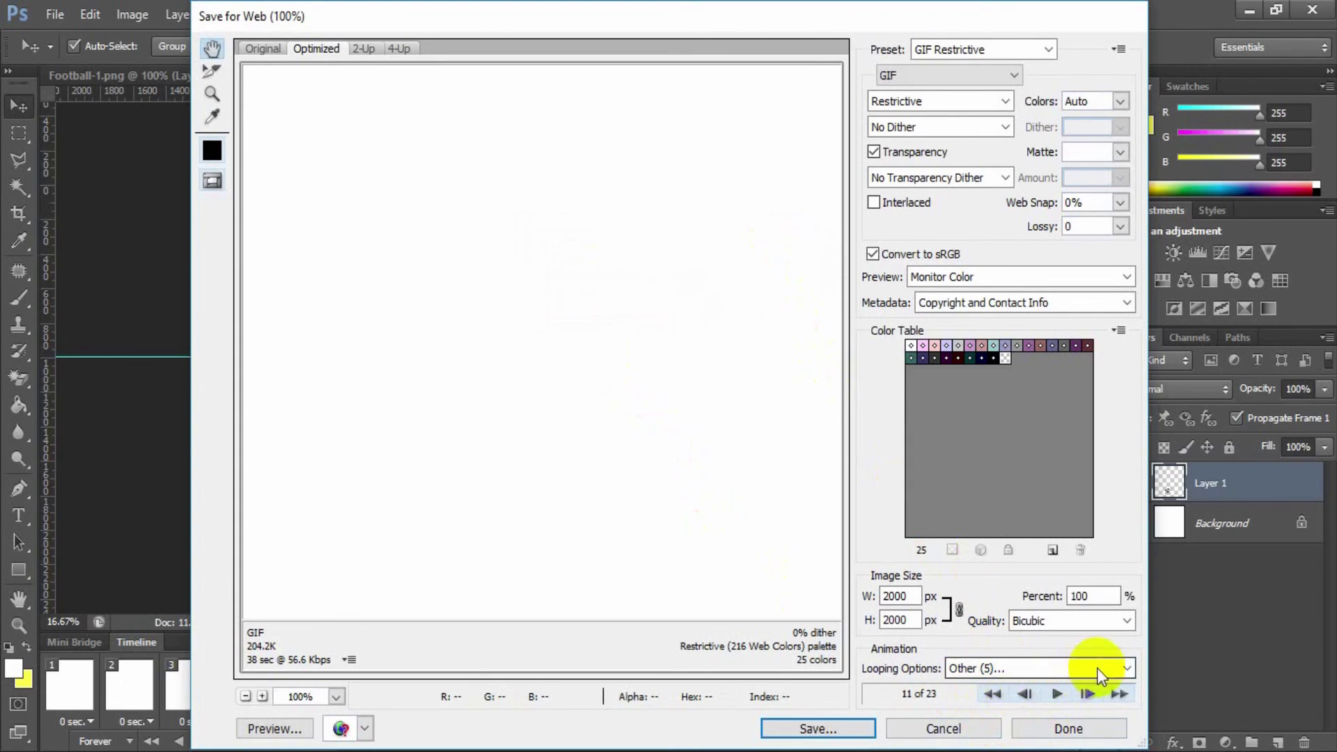
# Set looping to Forever and save the GIF to the Desktop as Football-Animated-GIF.gif.
pyautogui.click(1125, 666)
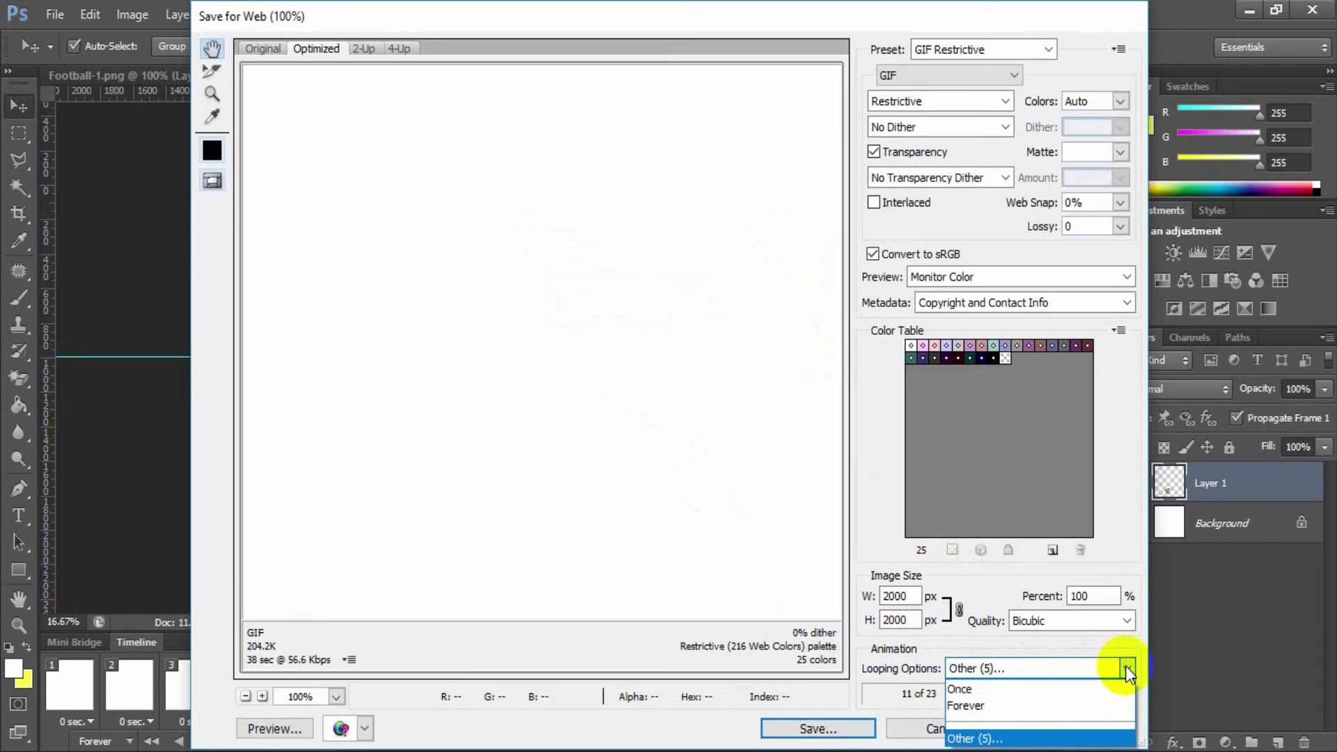
pyautogui.click(1036, 708)
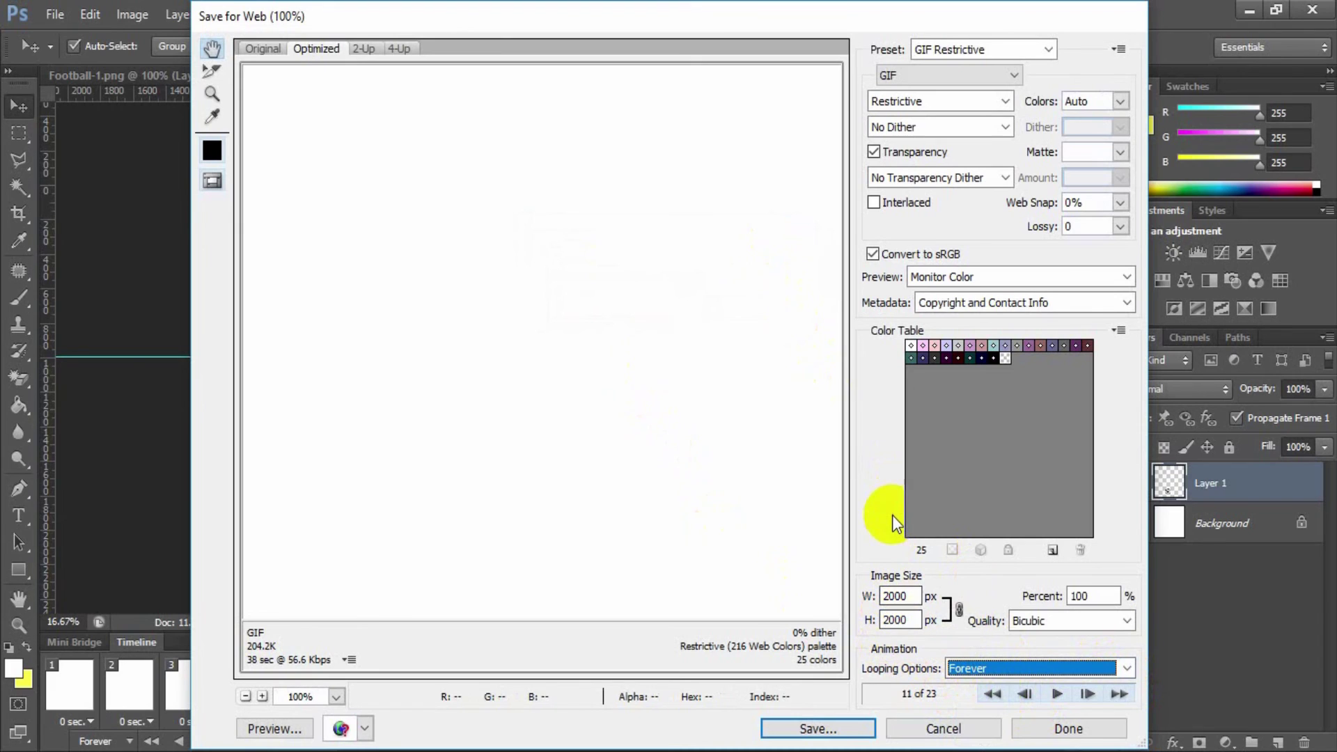
pyautogui.click(813, 726)
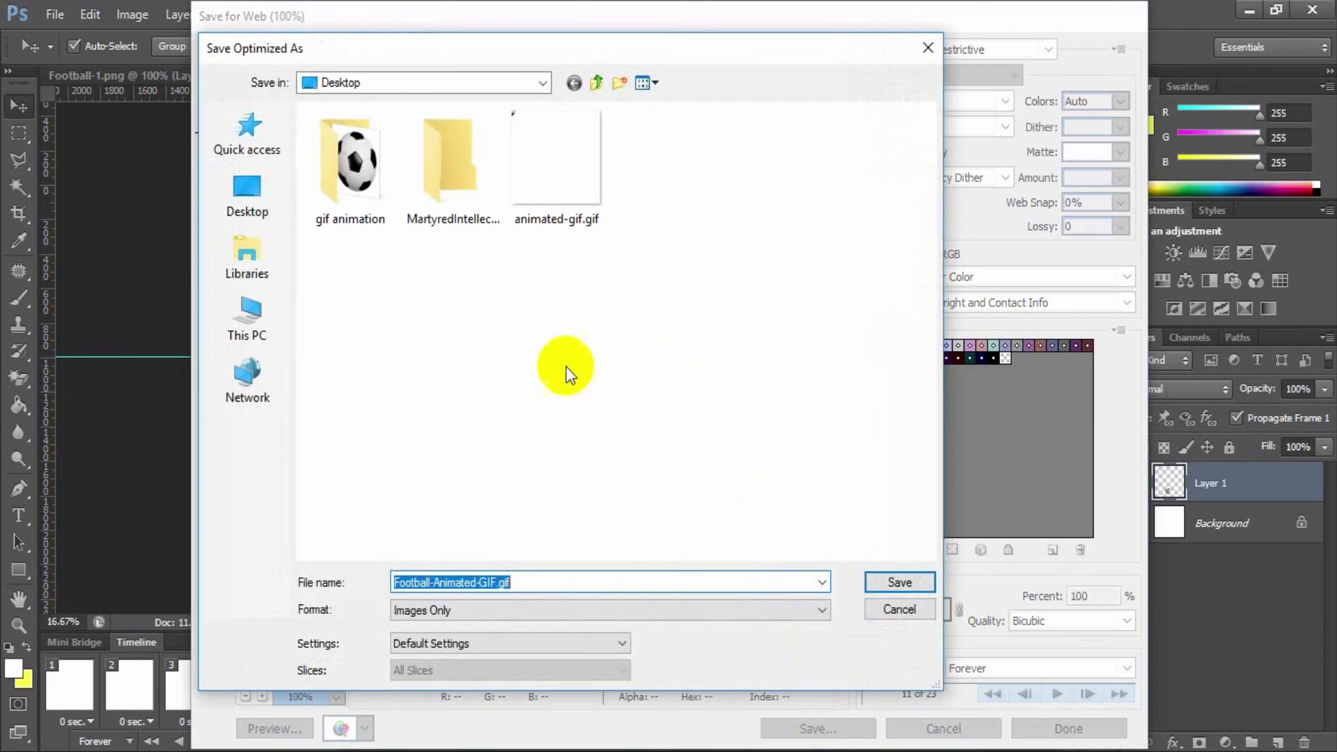
pyautogui.click(898, 582)
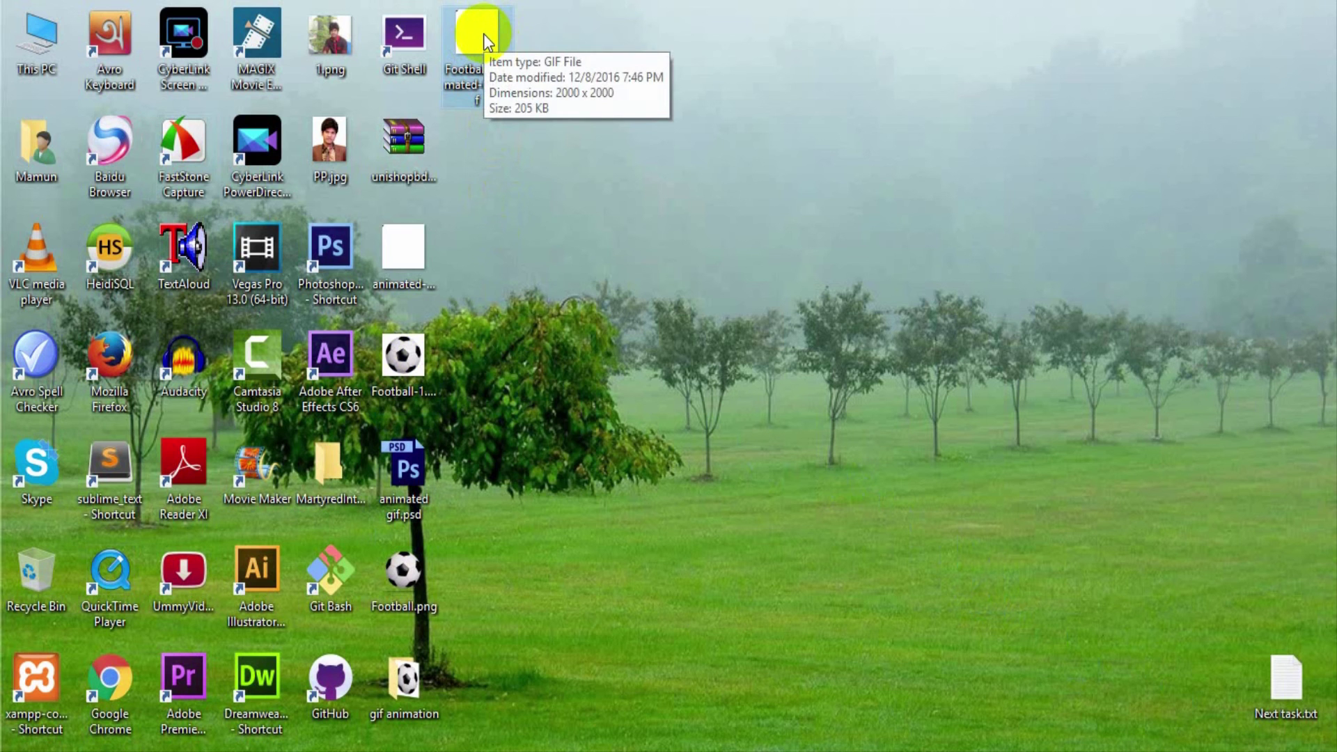
# Bring up the context menu for Football-Animated-GIF.gif on the desktop.
pyautogui.rightClick(483, 33)
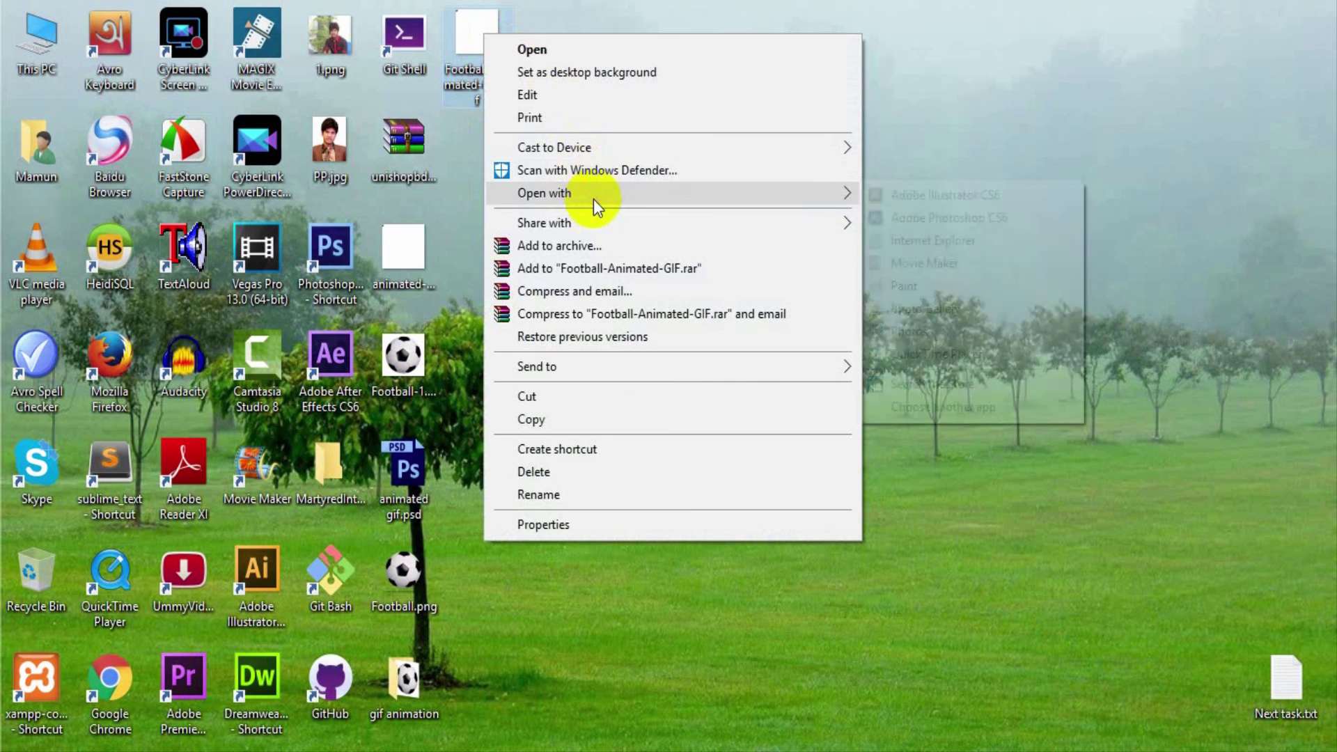